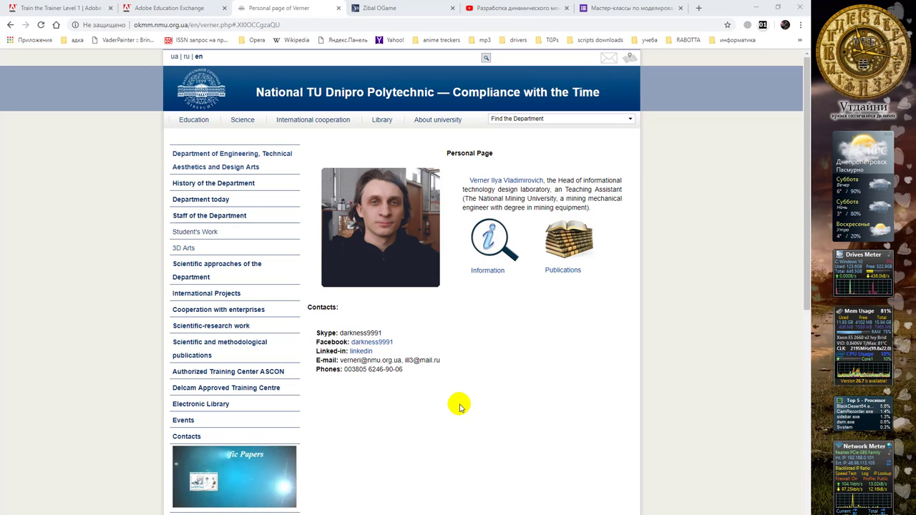
Go from the Adobe Education Exchange profile page in Chrome to Photoshop's start screen.
left_click(172, 8)
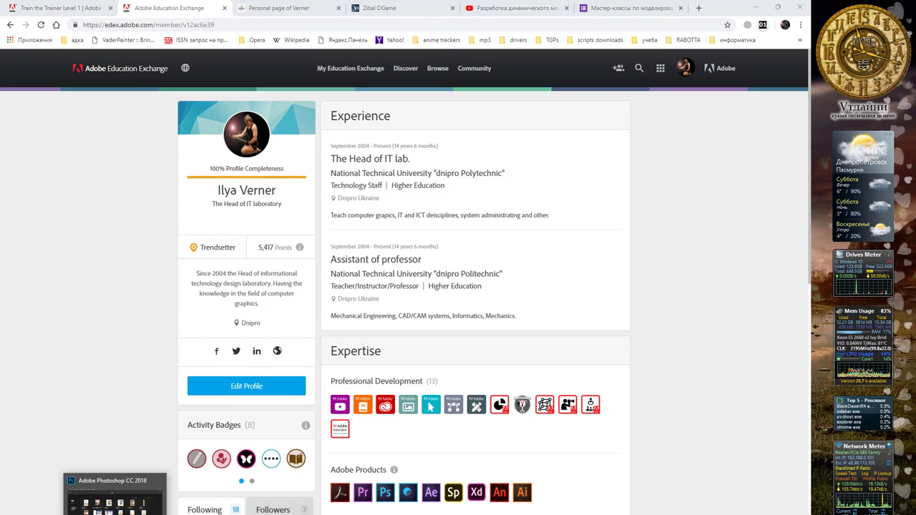
left_click(115, 494)
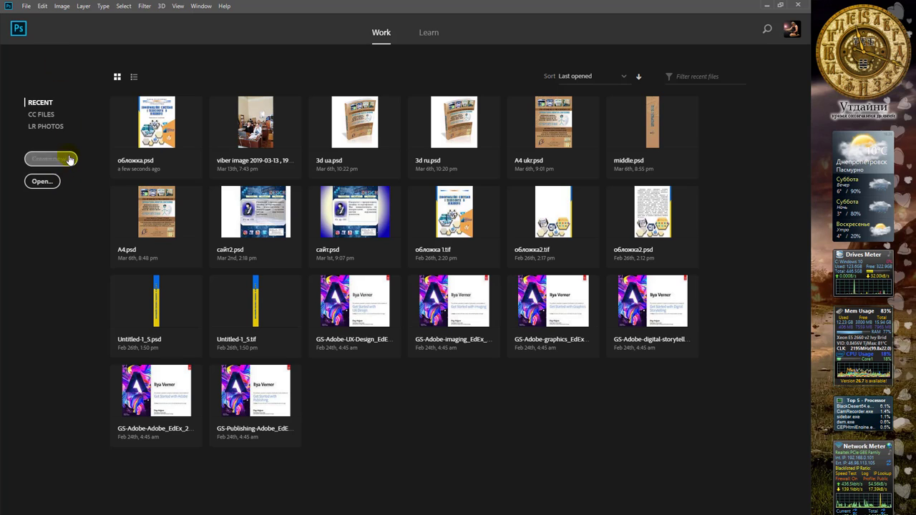
Create a blank A4 print document, 210 x 297 mm at 300 ppi.
left_click(25, 6)
left_click(35, 15)
left_click_drag(416, 98, 392, 100)
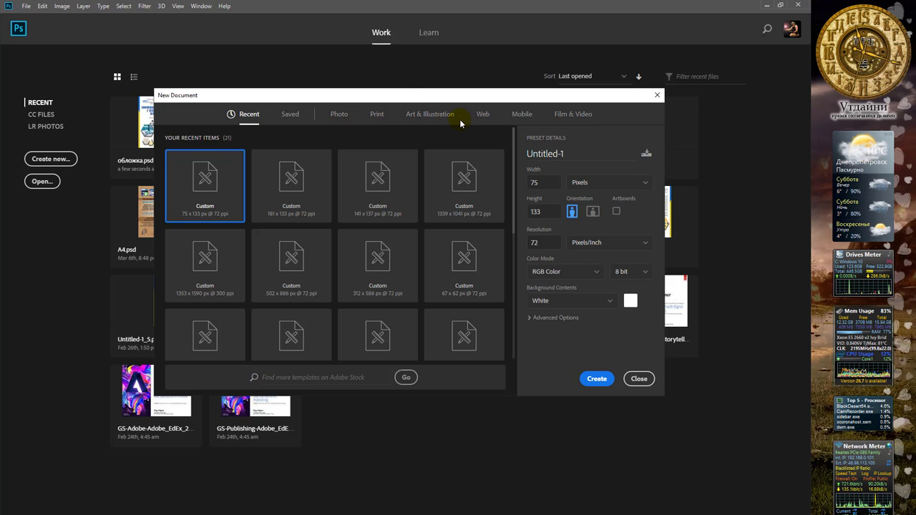
left_click(376, 115)
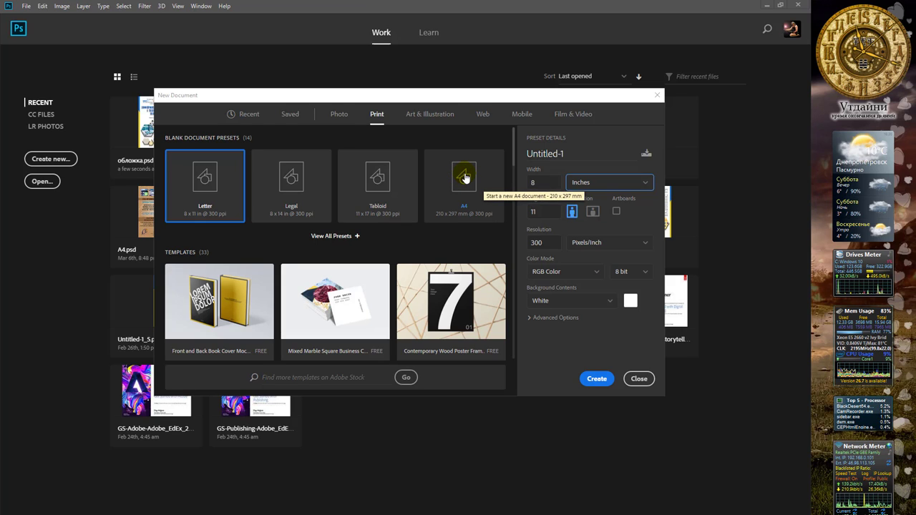
left_click(465, 179)
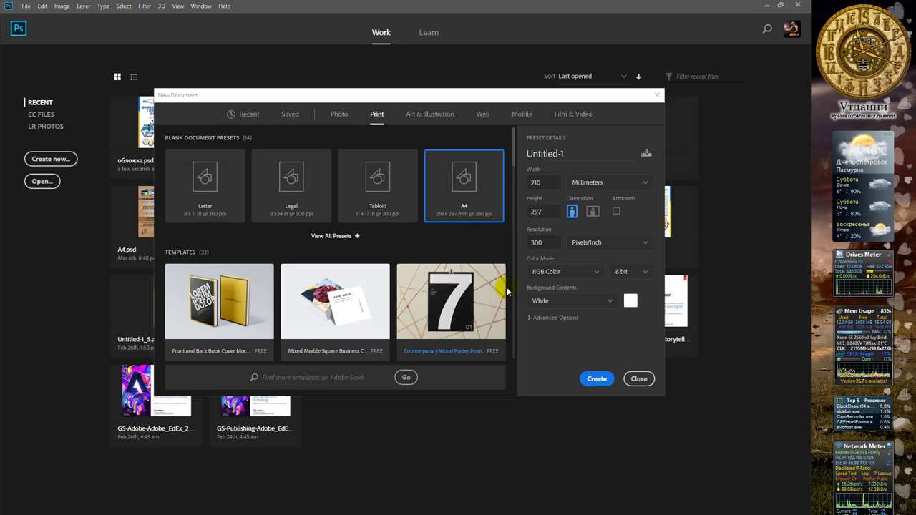
left_click(597, 379)
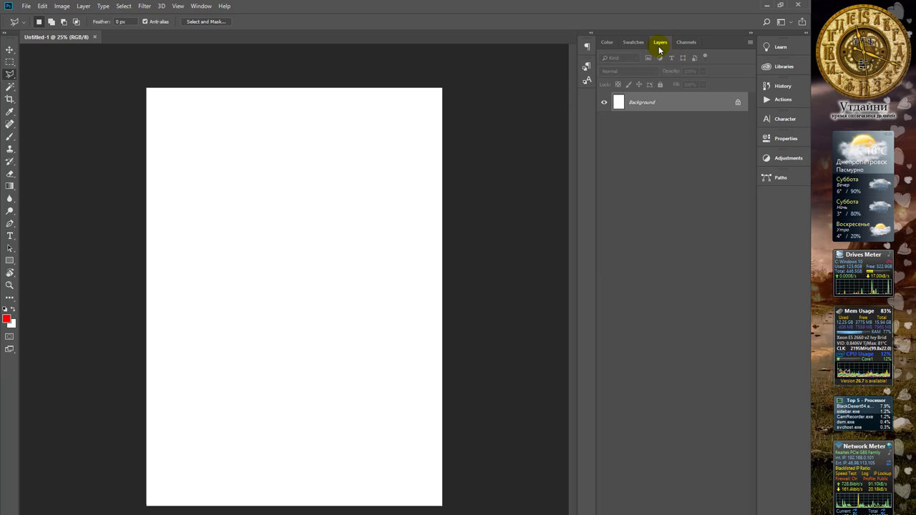
Hide the Layers panel from the Window menu, show it again, and add an empty layer.
left_click(651, 108)
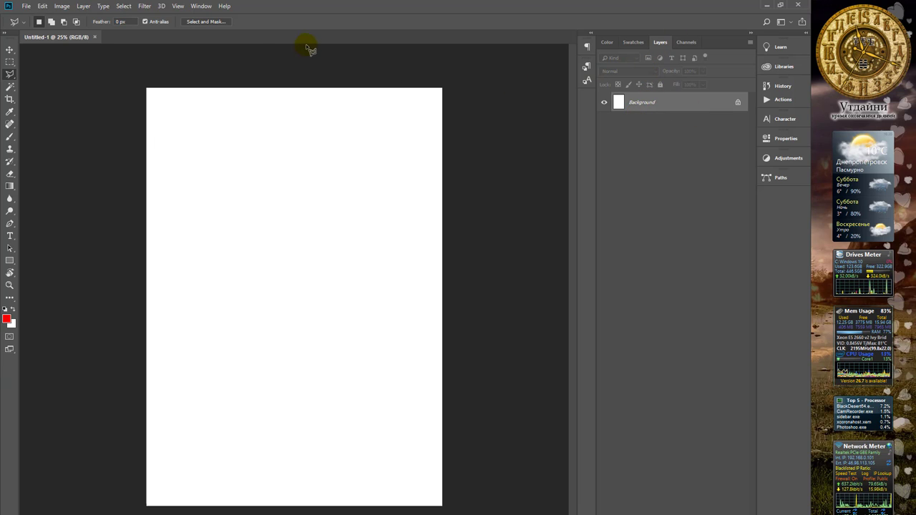
left_click(201, 6)
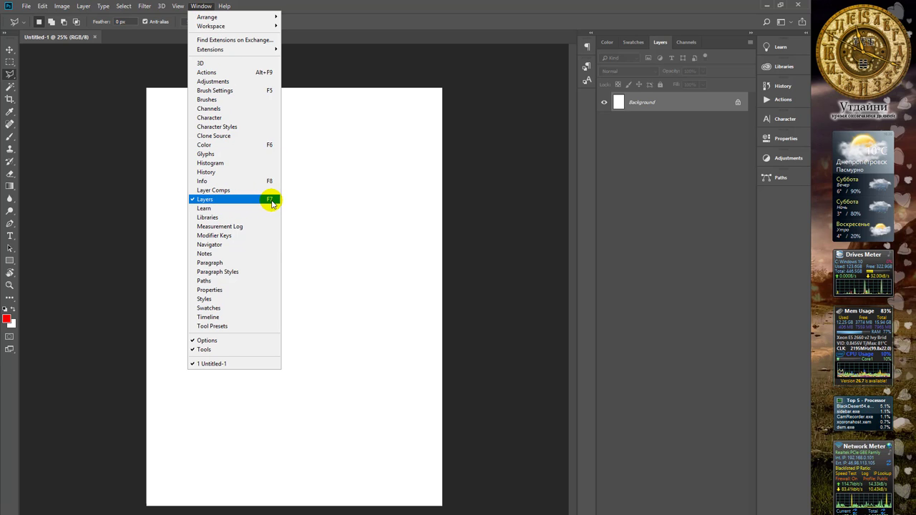
left_click(212, 200)
left_click(202, 7)
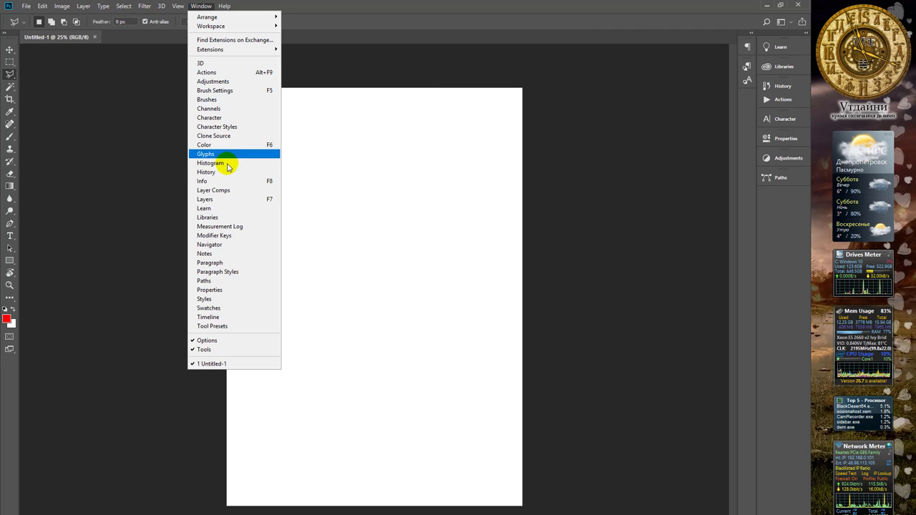
left_click(231, 199)
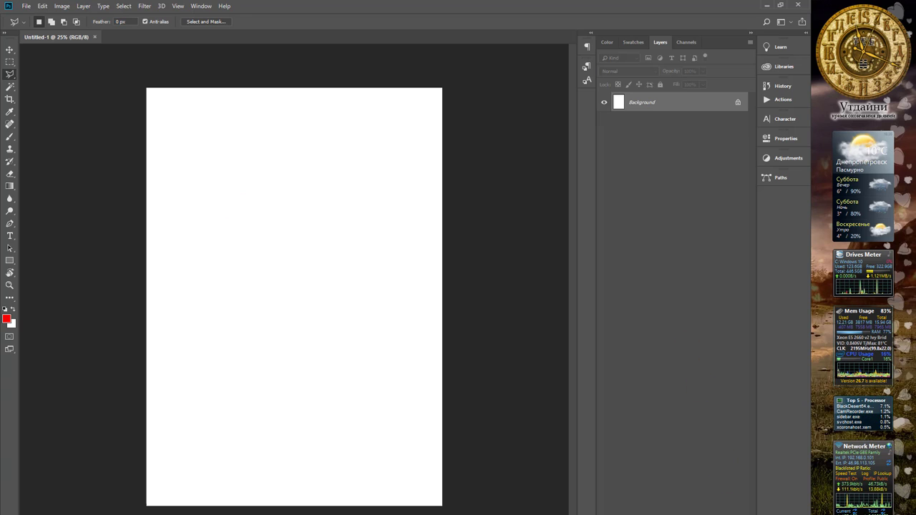
key("ctrl+shift+alt+n")
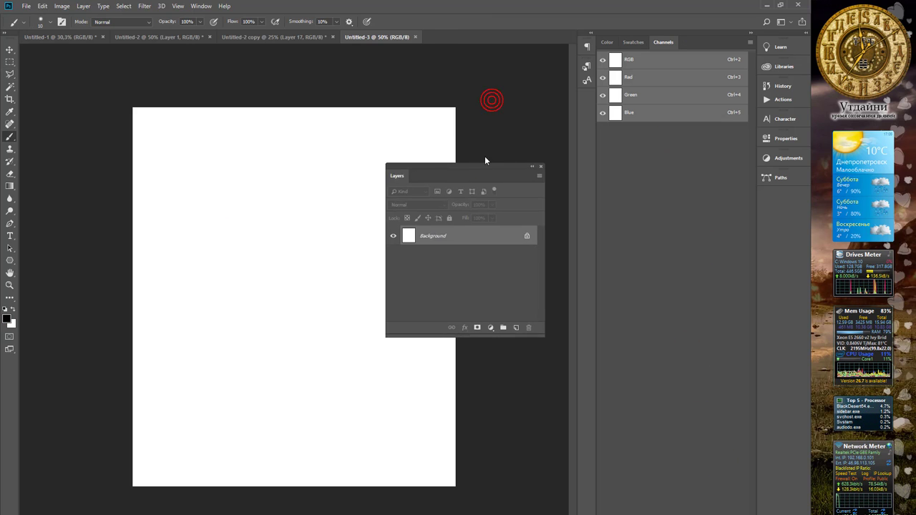
left_click_drag(484, 157, 490, 119)
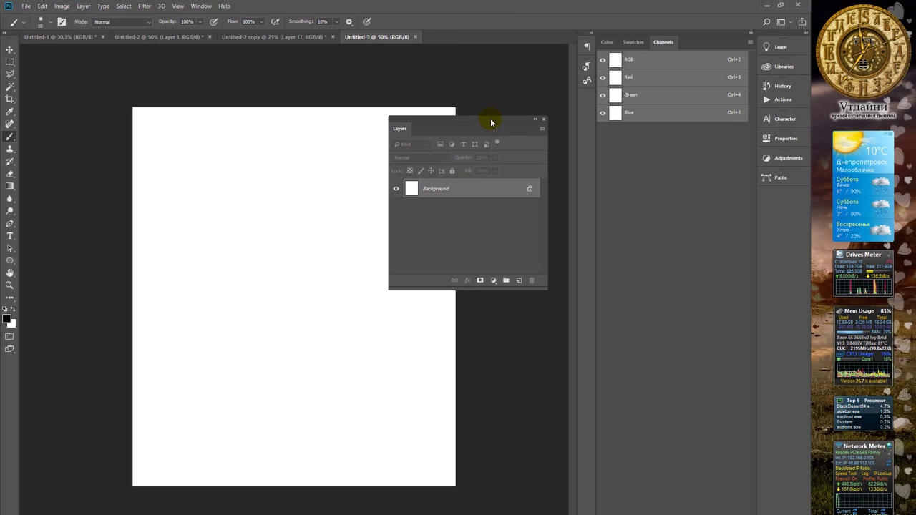
Add four empty layers, Layer 1 to Layer 4, enlarging the Layers panel to fit them.
left_click(519, 280)
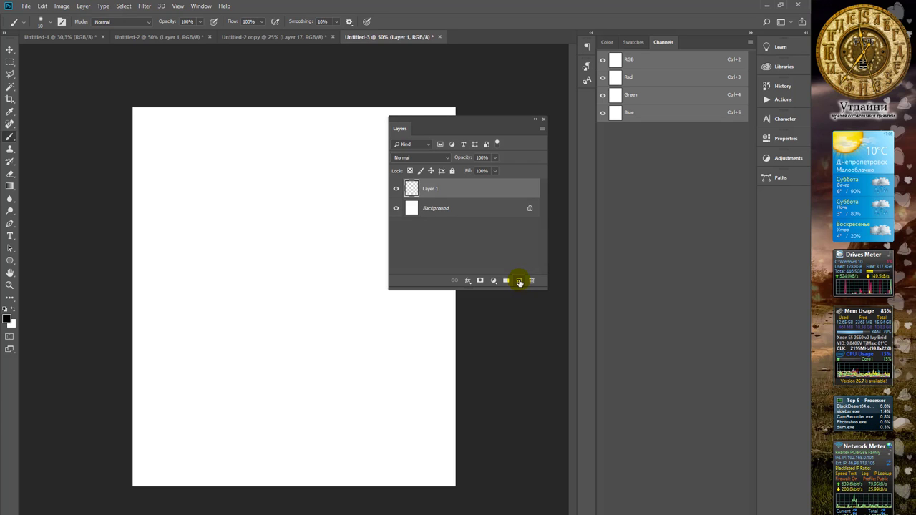
left_click(519, 281)
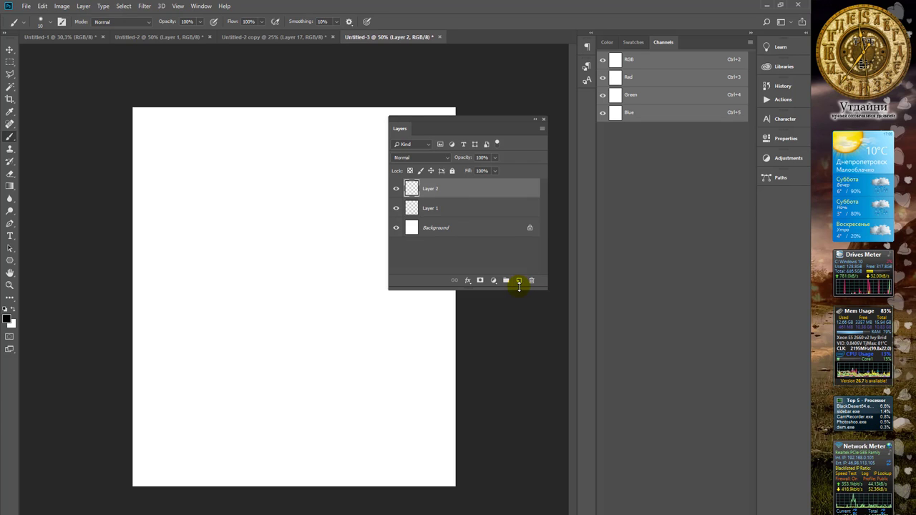
left_click(520, 281)
left_click_drag(517, 292, 520, 318)
left_click(520, 315)
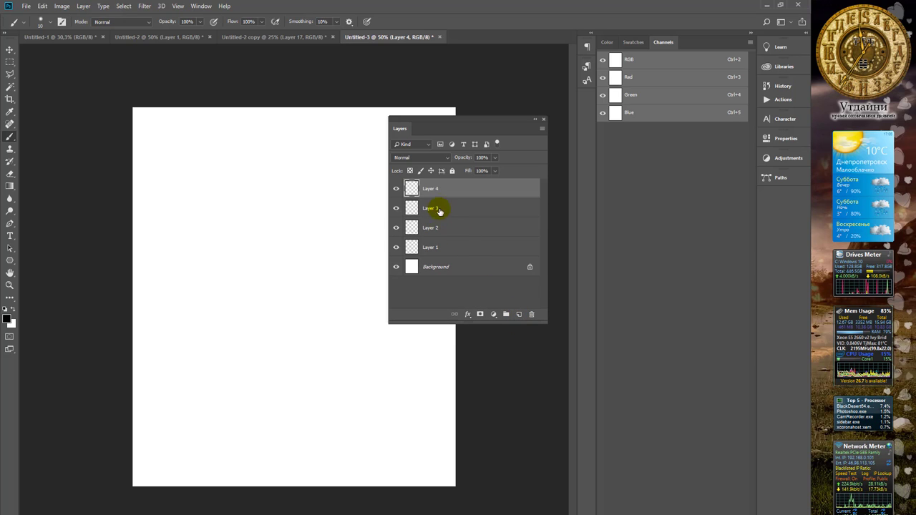
Cycle the selection through Layers 1–4 and make Layer 1 the active layer.
left_click(443, 251)
left_click(448, 227)
left_click(452, 208)
left_click(451, 189)
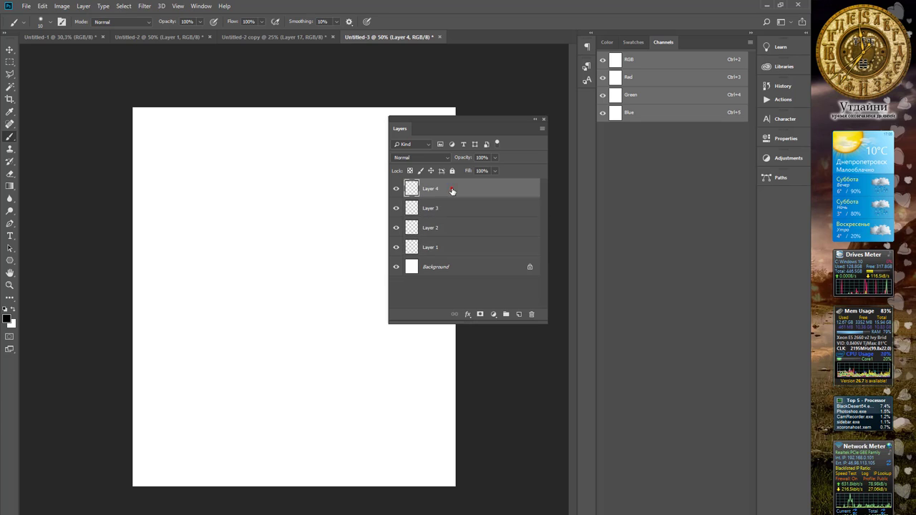
left_click(441, 247)
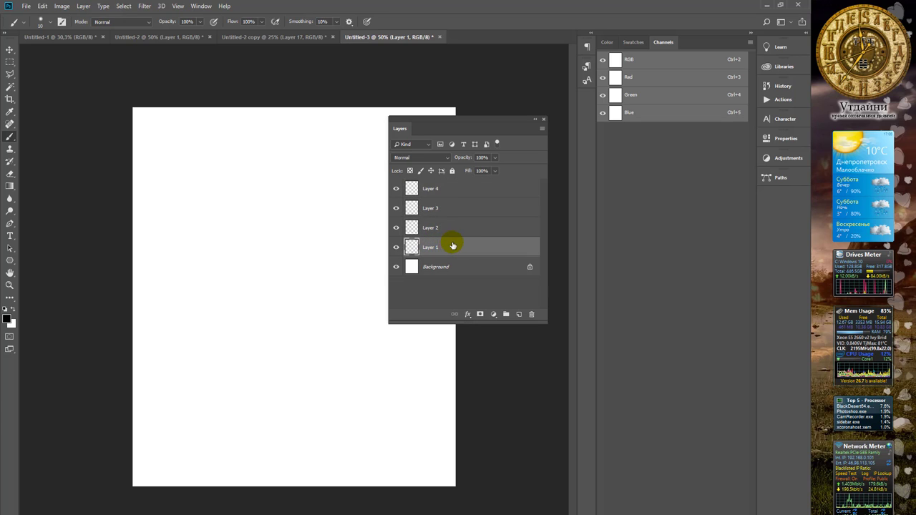
key("alt+bracketright")
key("alt+bracketright")
key("alt+bracketright")
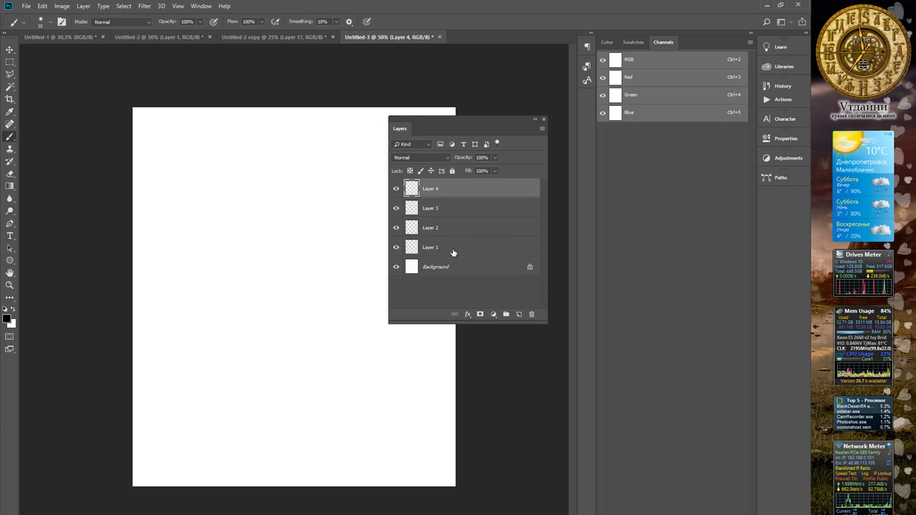
left_click(454, 247)
left_click(252, 200)
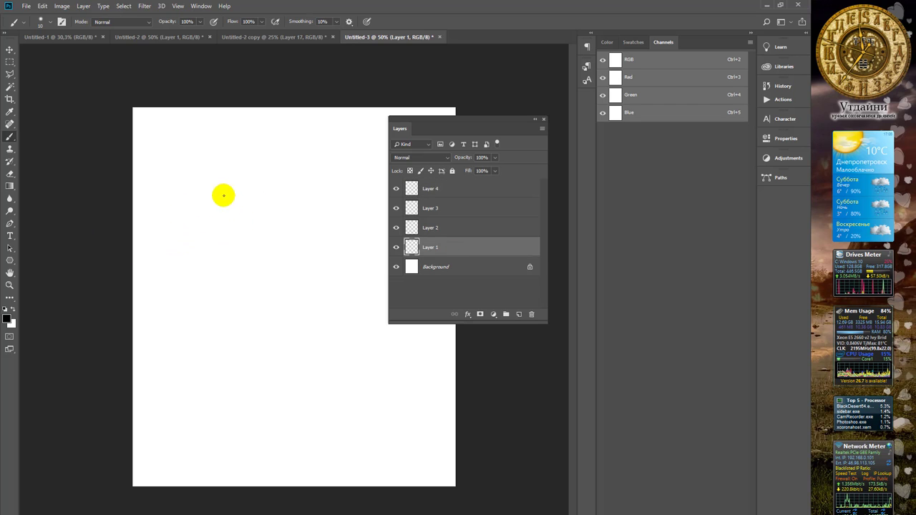
Paint black freehand scribbles on Layer 1: a V, a hook and crossing strokes.
mouse_move(218, 170)
left_mouse_down()
mouse_move(287, 215)
mouse_move(316, 177)
left_mouse_up()
left_click_drag(289, 181, 311, 147)
left_click_drag(278, 239, 329, 308)
left_click_drag(336, 216, 195, 295)
left_click_drag(195, 236, 281, 332)
left_click_drag(333, 268, 199, 264)
left_click_drag(216, 214, 294, 220)
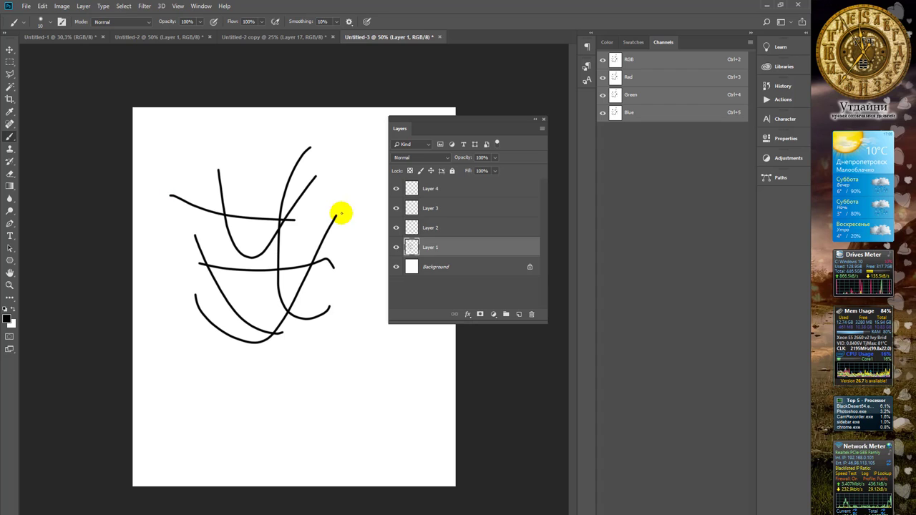
Paint a C and 2 on Layer 2, a 3 and arrow on Layer 3, a loop on Layer 4.
left_click(433, 227)
left_click_drag(402, 371, 408, 393)
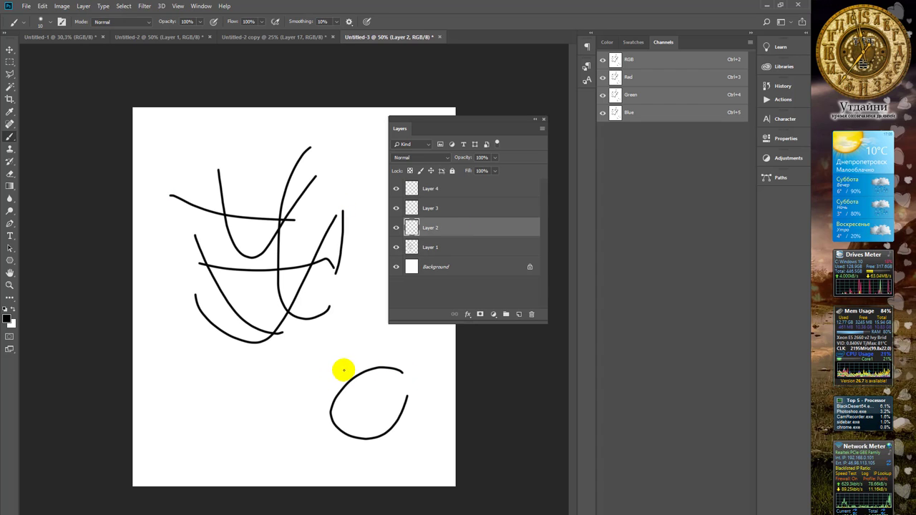
mouse_move(333, 361)
left_mouse_down()
mouse_move(356, 394)
mouse_move(382, 394)
left_mouse_up()
left_click(430, 208)
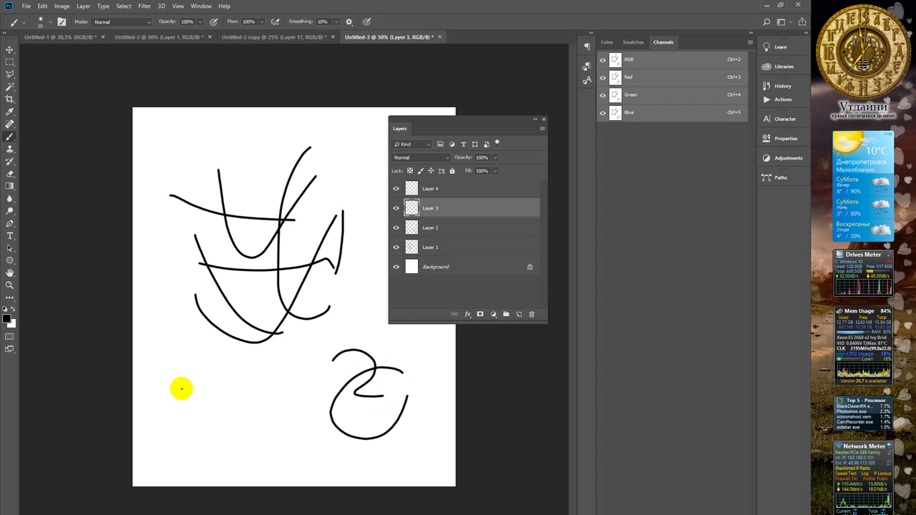
mouse_move(163, 382)
left_mouse_down()
mouse_move(189, 419)
mouse_move(165, 456)
left_mouse_up()
mouse_move(236, 440)
left_mouse_down()
mouse_move(250, 377)
mouse_move(259, 404)
left_mouse_up()
left_click(438, 186)
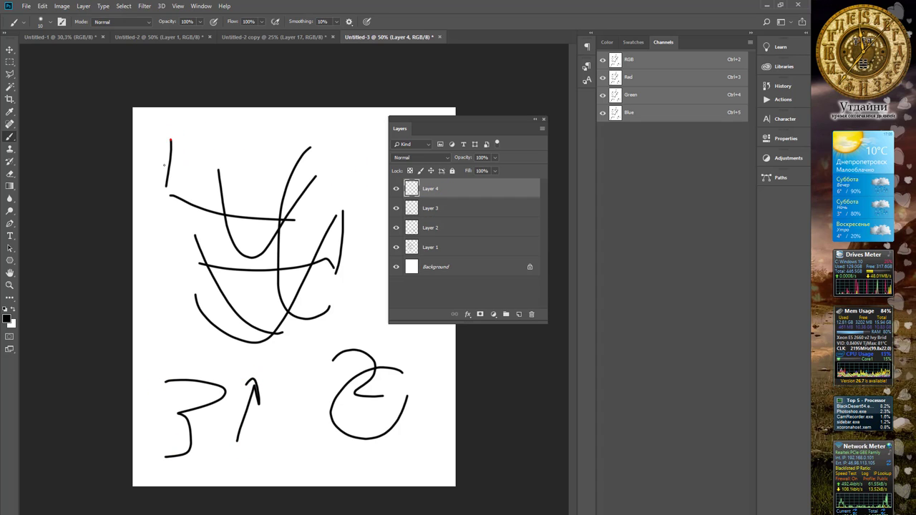
mouse_move(172, 142)
left_mouse_down()
mouse_move(181, 161)
mouse_move(319, 161)
mouse_move(259, 186)
left_mouse_up()
Reposition the strokes on Layers 3, 2 and 1 independently with the Move tool.
key("v")
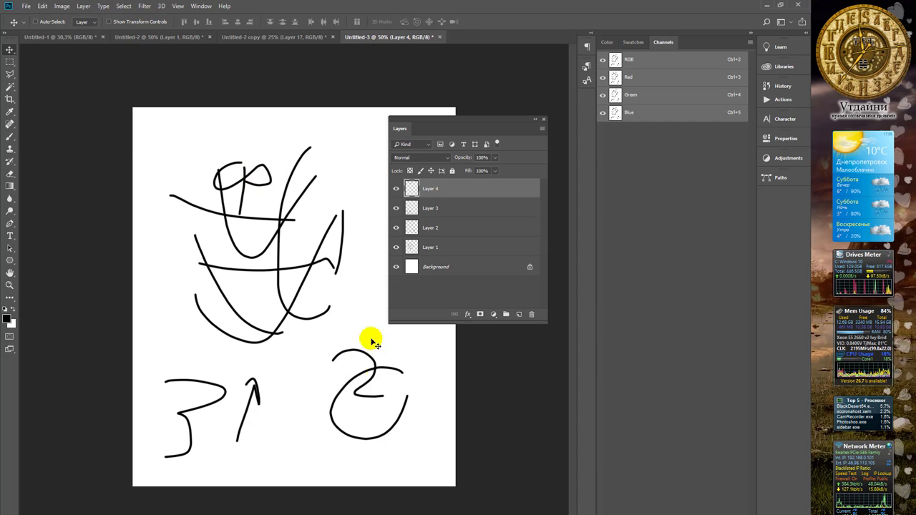
left_click(431, 217)
mouse_move(222, 385)
left_mouse_down()
mouse_move(277, 342)
mouse_move(262, 382)
mouse_move(218, 177)
mouse_move(276, 170)
mouse_move(215, 386)
left_mouse_up()
left_click(431, 228)
mouse_move(361, 383)
left_mouse_down()
mouse_move(437, 199)
mouse_move(188, 184)
mouse_move(340, 404)
mouse_move(354, 245)
mouse_move(344, 401)
left_mouse_up()
left_click(430, 247)
mouse_move(275, 251)
left_mouse_down()
mouse_move(300, 258)
mouse_move(269, 229)
mouse_move(281, 232)
left_mouse_up()
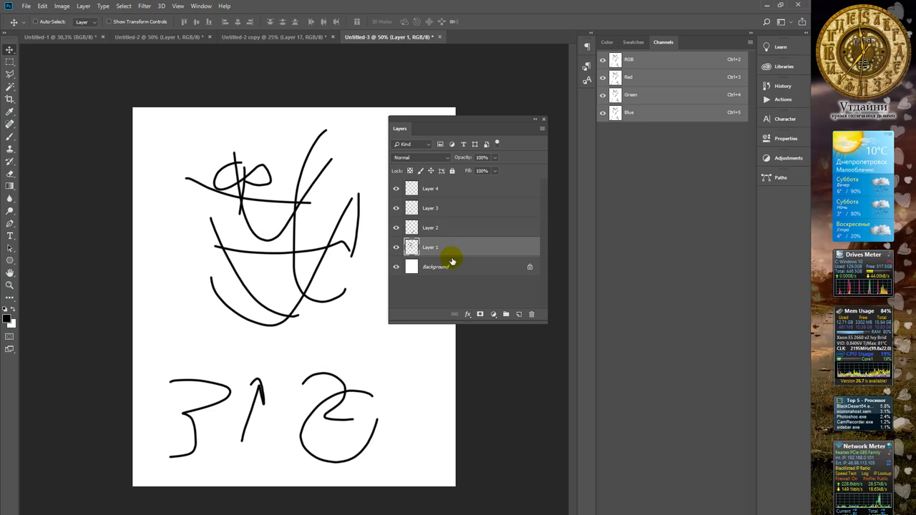
Hide the white Background layer and zoom in on the page's left side.
left_click(395, 266)
scroll(361, 151, "up", 3)
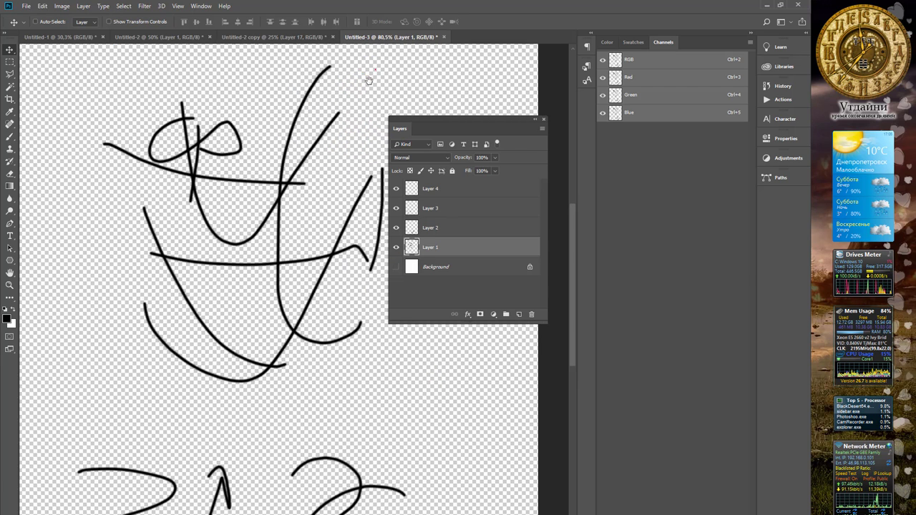
left_click_drag(368, 81, 280, 133)
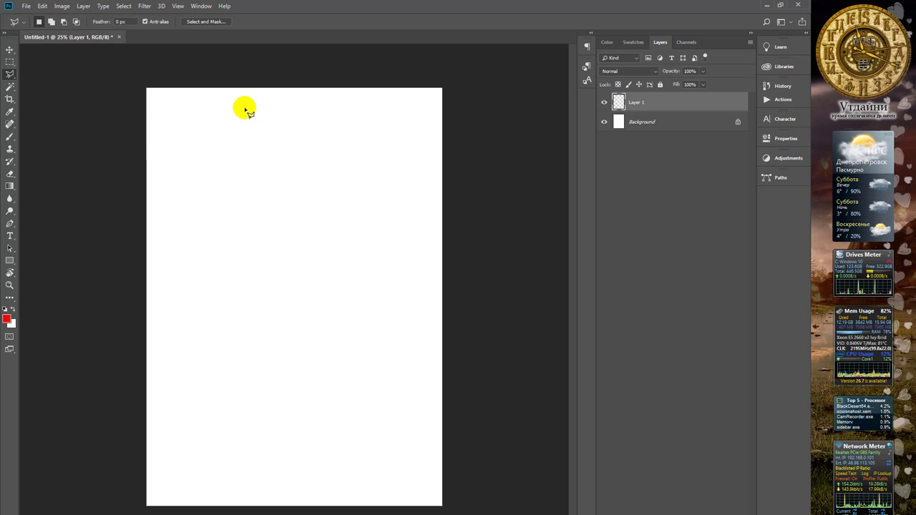
Select a narrow strip down the page's left edge with the Rectangular Marquee.
left_click(13, 65)
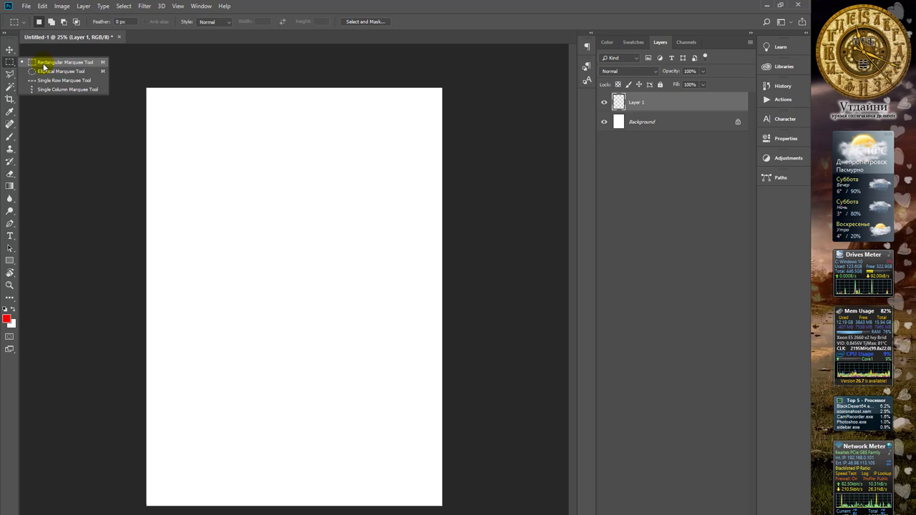
left_click(44, 65)
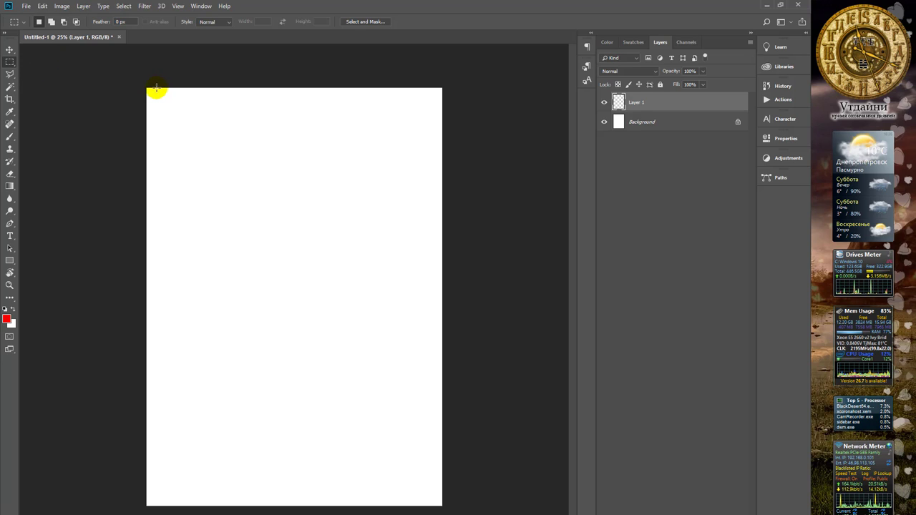
left_click_drag(157, 89, 156, 506)
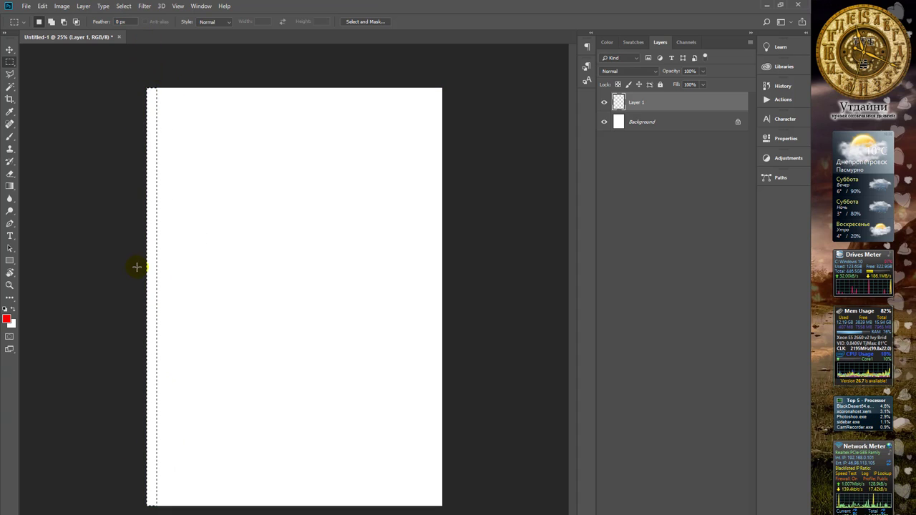
key("ctrl+d")
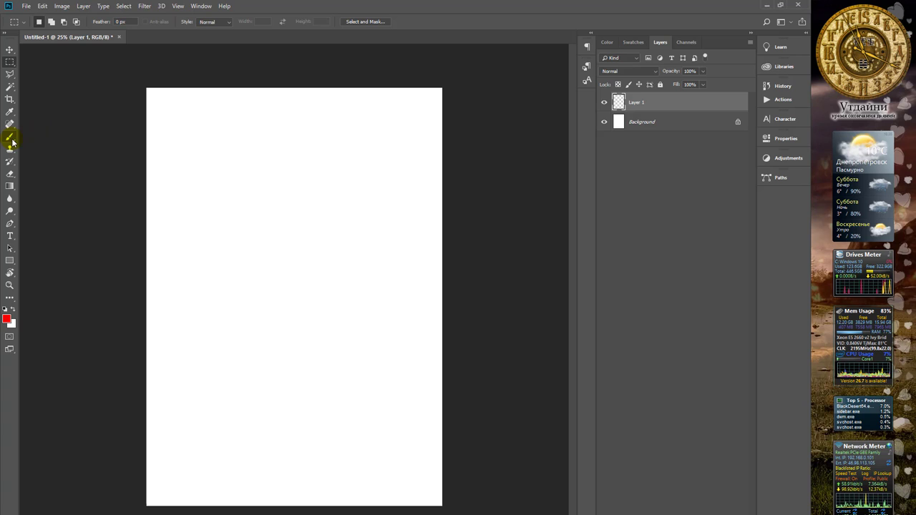
Choose the regular Brush and set the foreground colour to bright blue #1829fa.
left_click(11, 137)
right_click(11, 137)
left_click(62, 139)
left_click(7, 319)
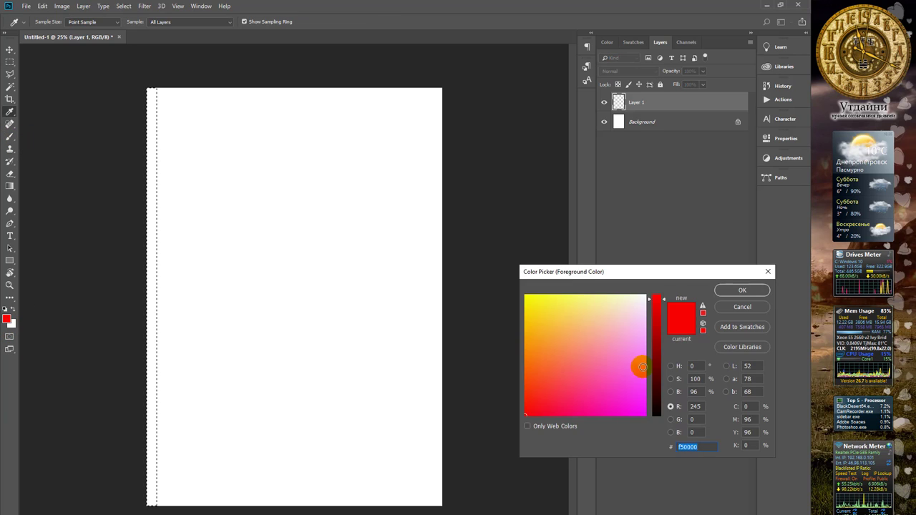
left_click(643, 410)
left_click(655, 403)
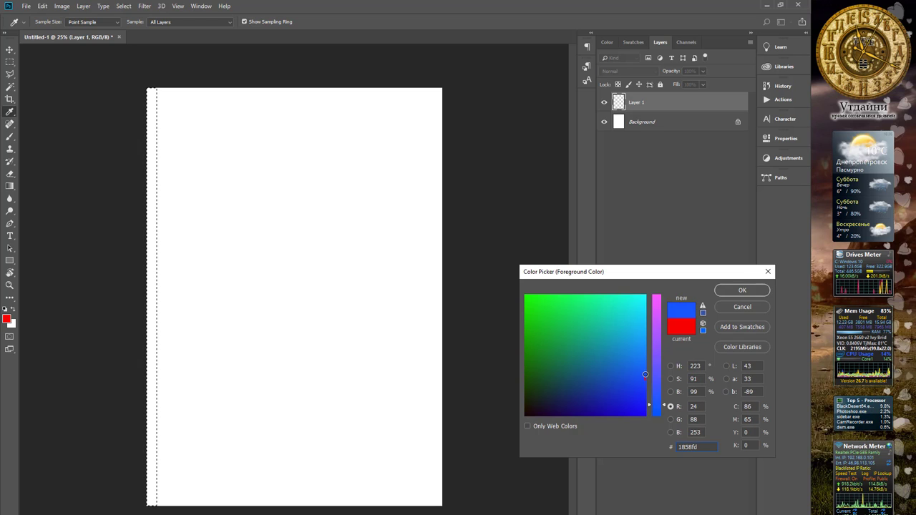
left_click(742, 290)
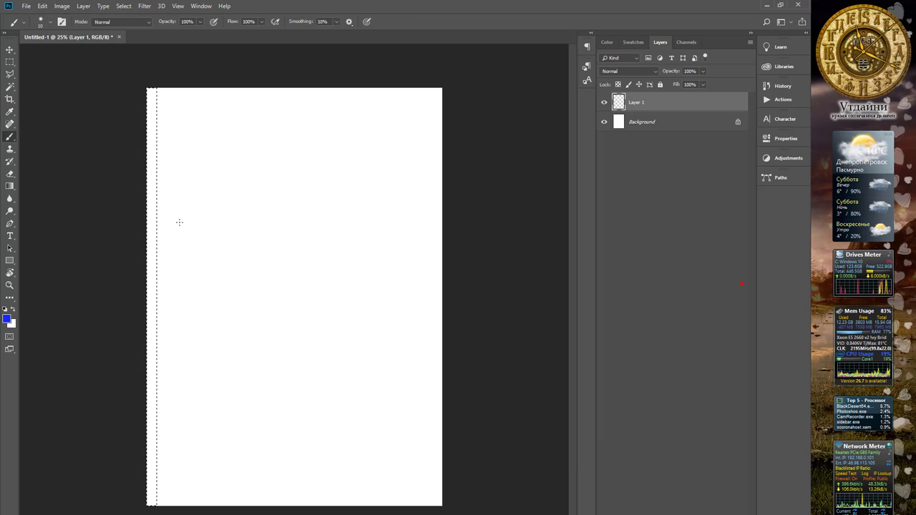
Enlarge the brush to 149 px and paint the left strip blue.
right_click(178, 119)
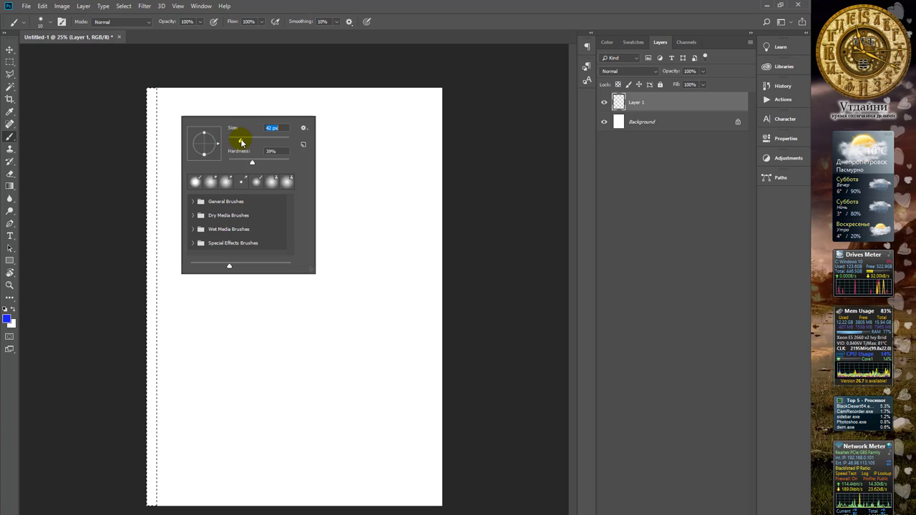
left_click_drag(253, 139, 266, 138)
left_click_drag(151, 86, 155, 230)
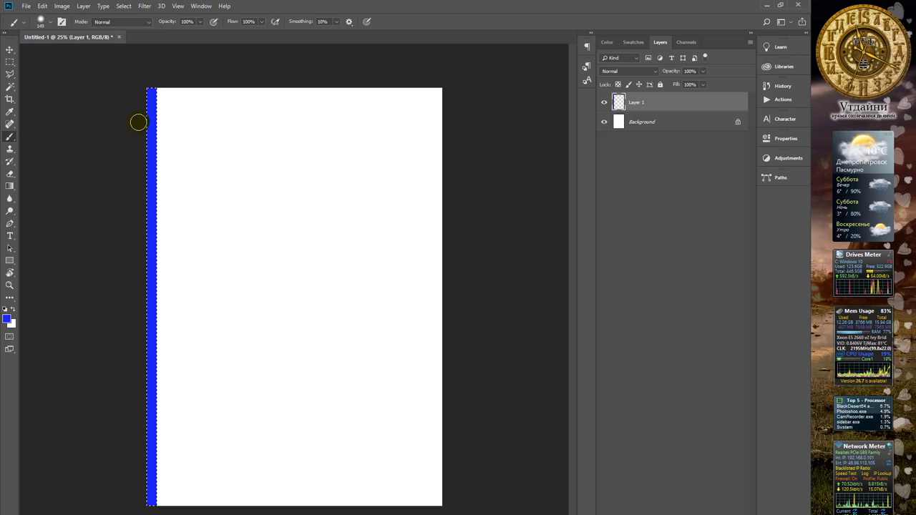
left_click(8, 318)
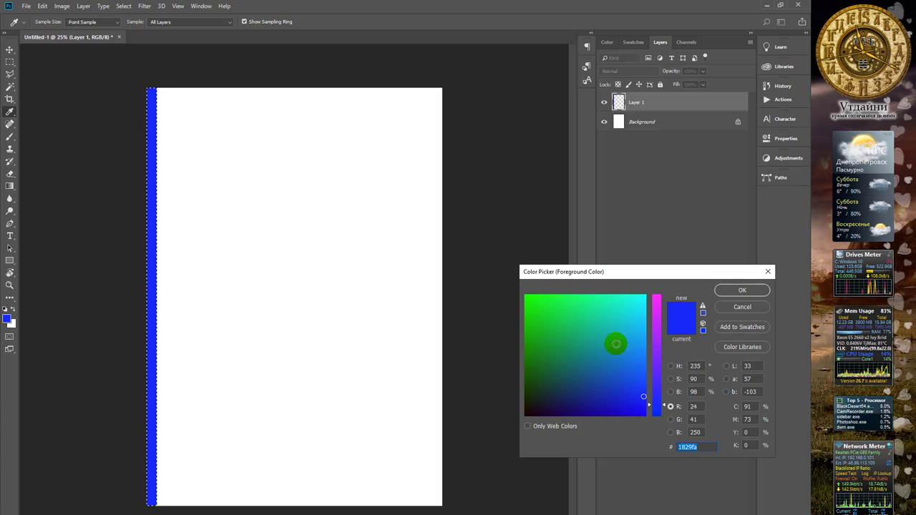
Set the foreground colour to lime green #d1ff38 and return to the Brush.
type("be9cd9")
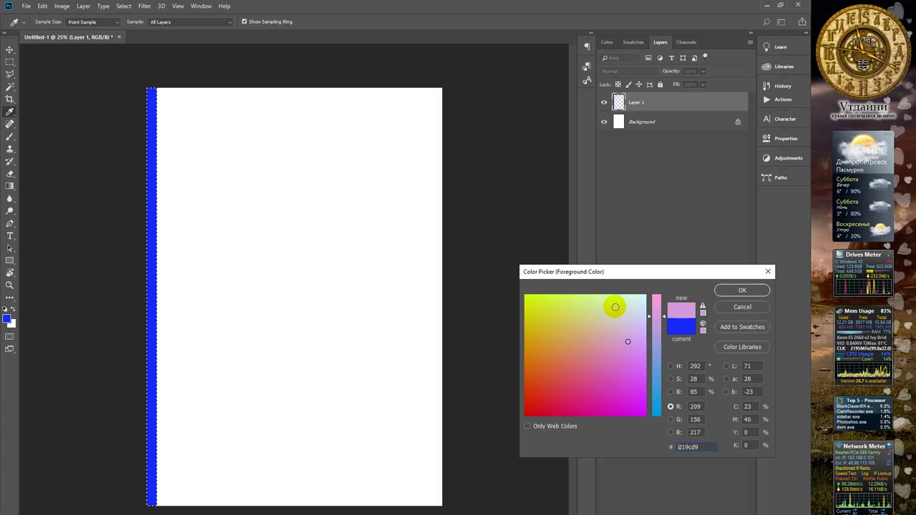
left_click_drag(603, 305, 550, 295)
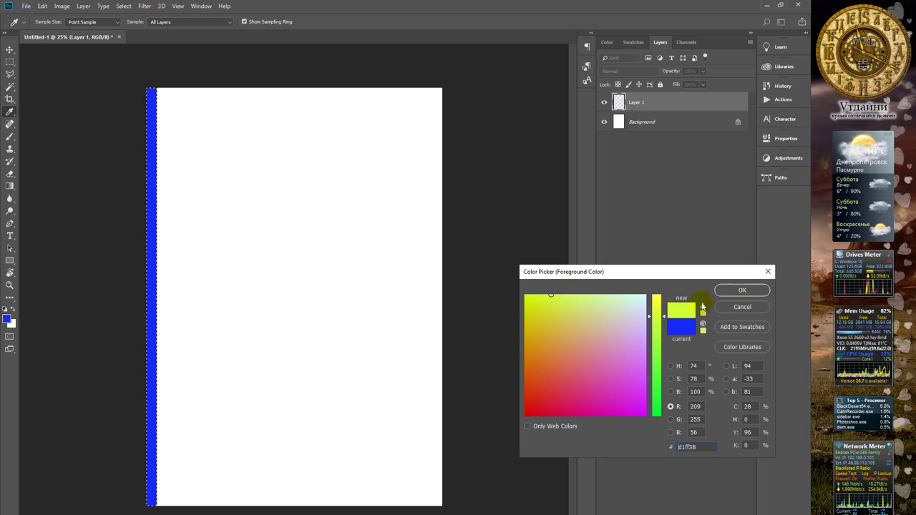
left_click(741, 289)
key("b")
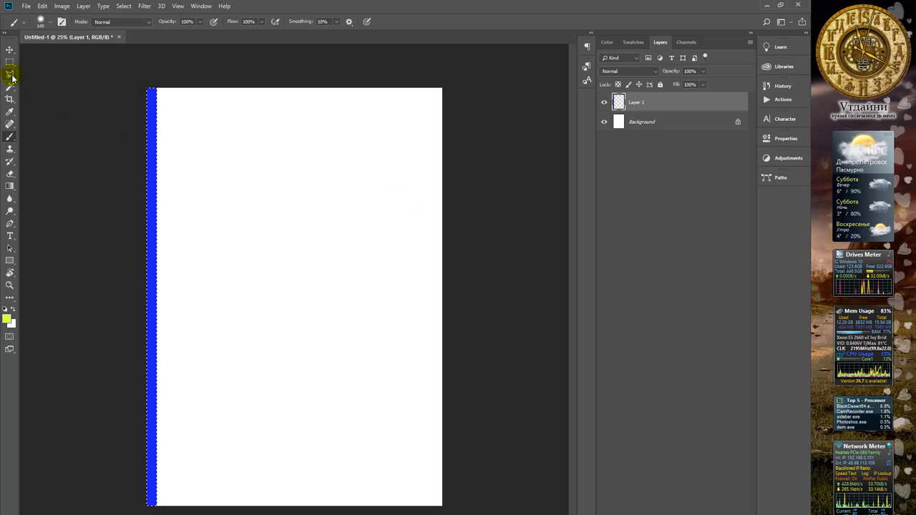
Cut the strip's lower part diagonally out of the selection with the Polygonal Lasso in Subtract mode.
mouse_move(10, 78)
left_mouse_down()
mouse_move(76, 78)
mouse_move(62, 89)
left_mouse_up()
left_click(64, 22)
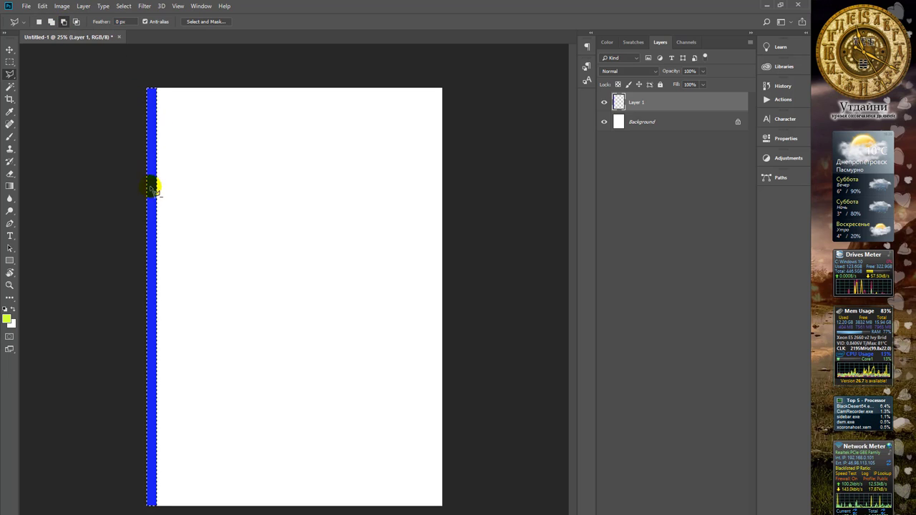
left_click(177, 300)
left_click(176, 514)
left_click(113, 514)
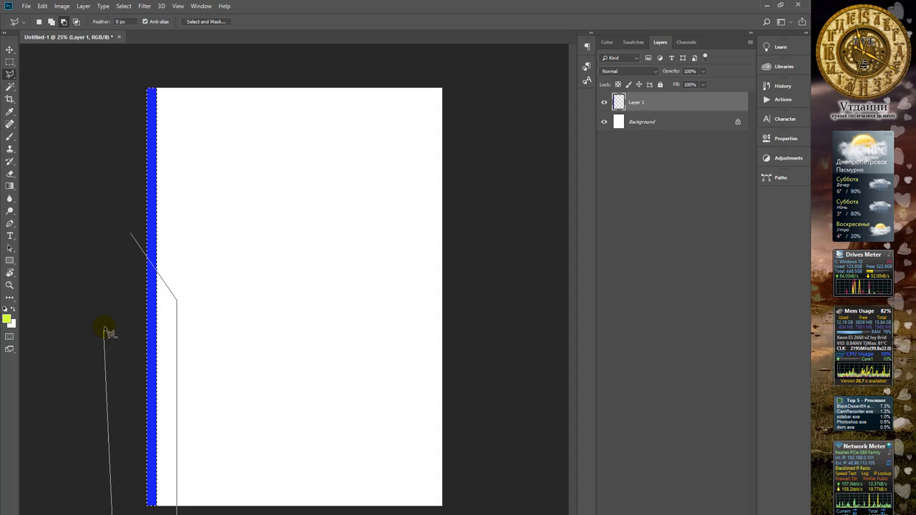
double_click(124, 246)
left_click(10, 137)
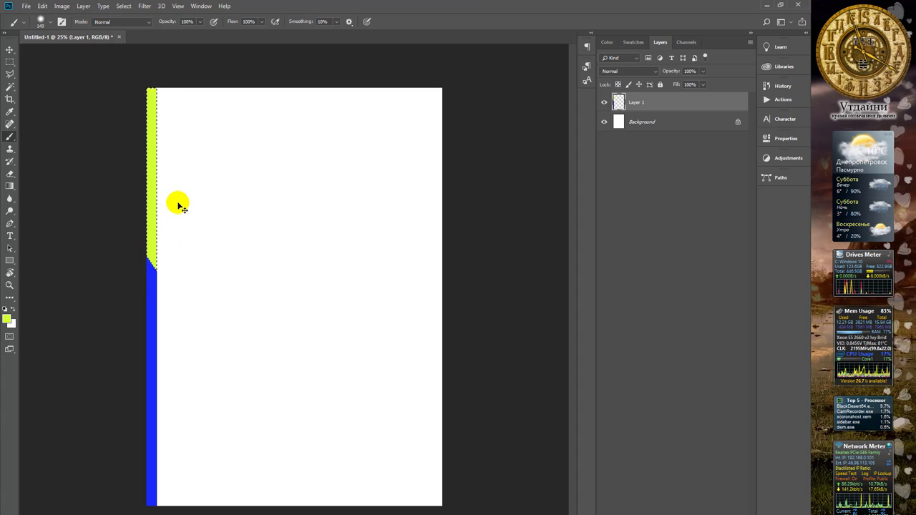
Deselect, then rename Layer 1 to 'BG left'.
left_click(123, 6)
left_click(149, 24)
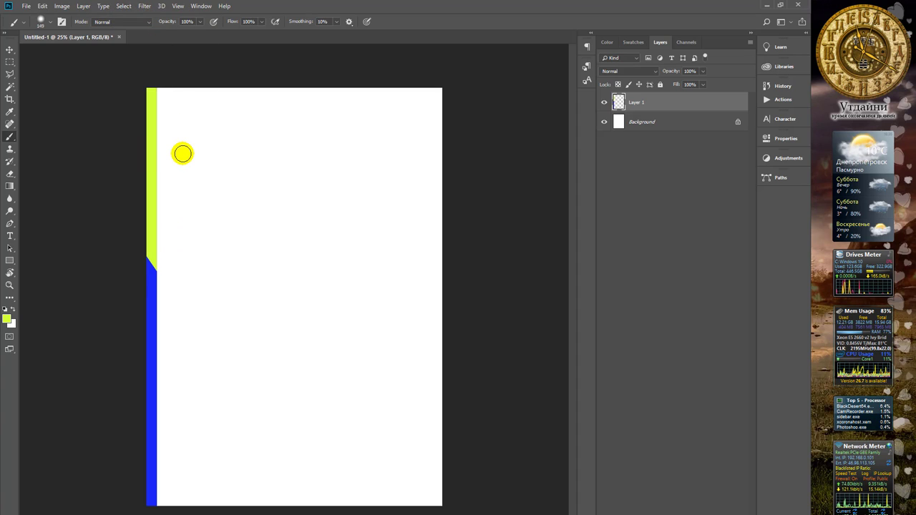
double_click(636, 102)
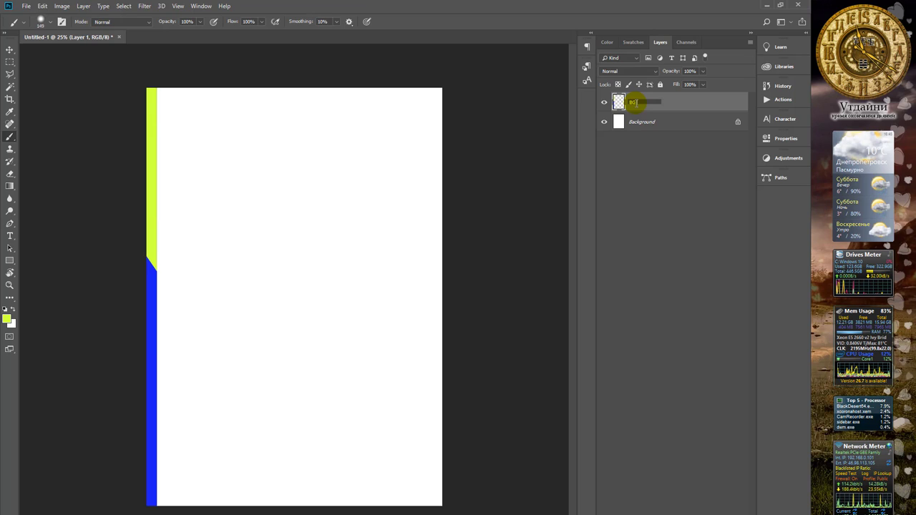
left_click(634, 102)
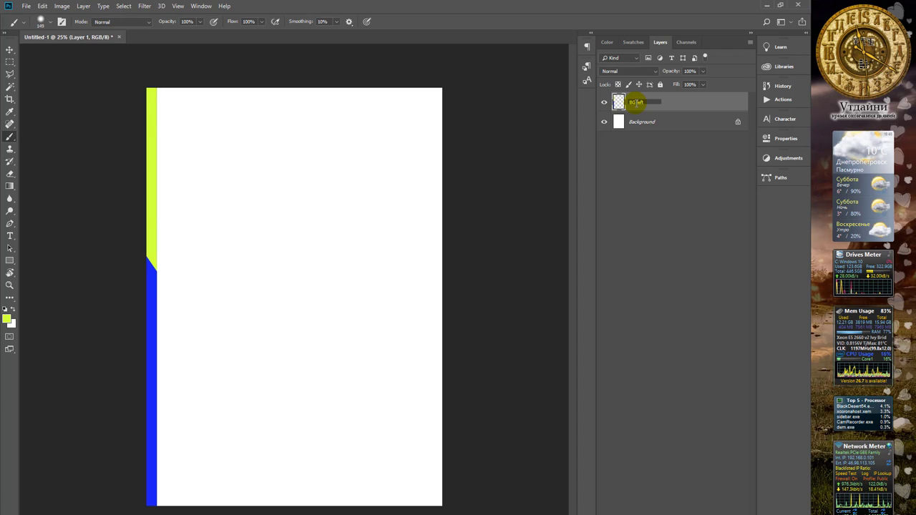
key("Return")
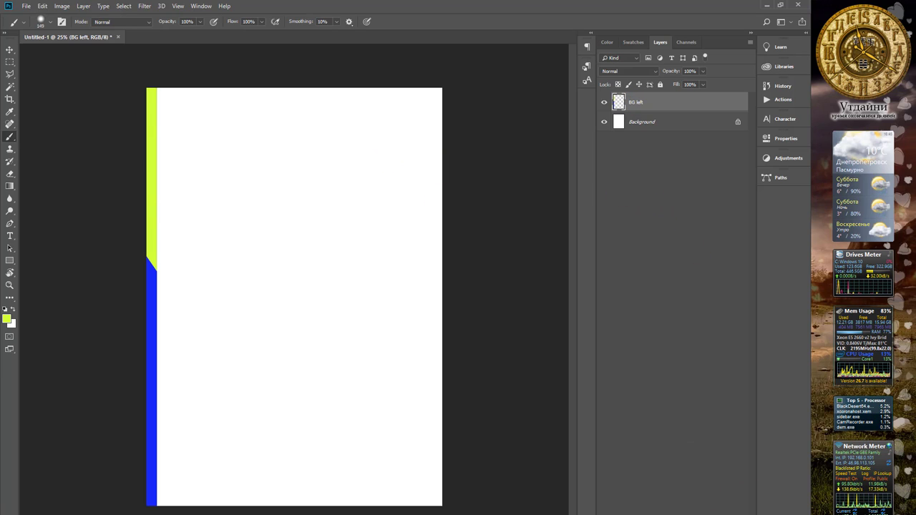
Add a new layer above BG left and marquee a long thin band near the page top.
key("ctrl+shift+alt+n")
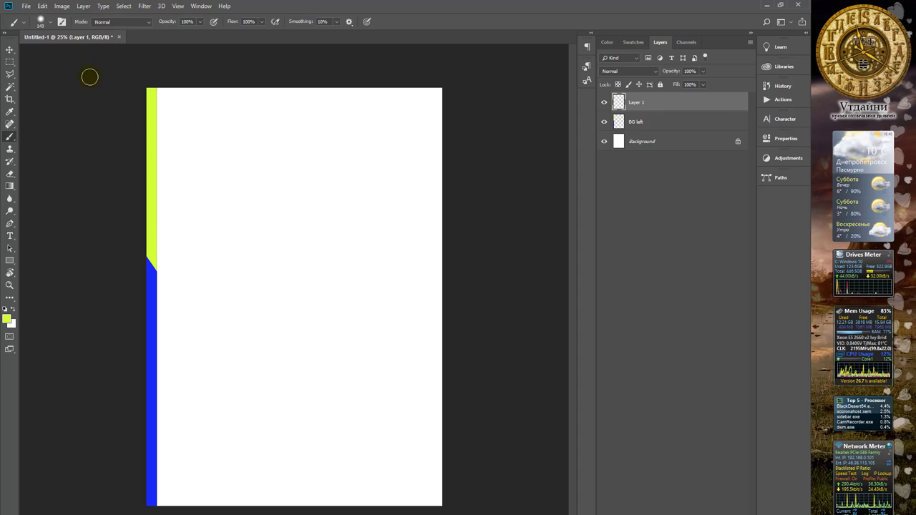
left_click(14, 64)
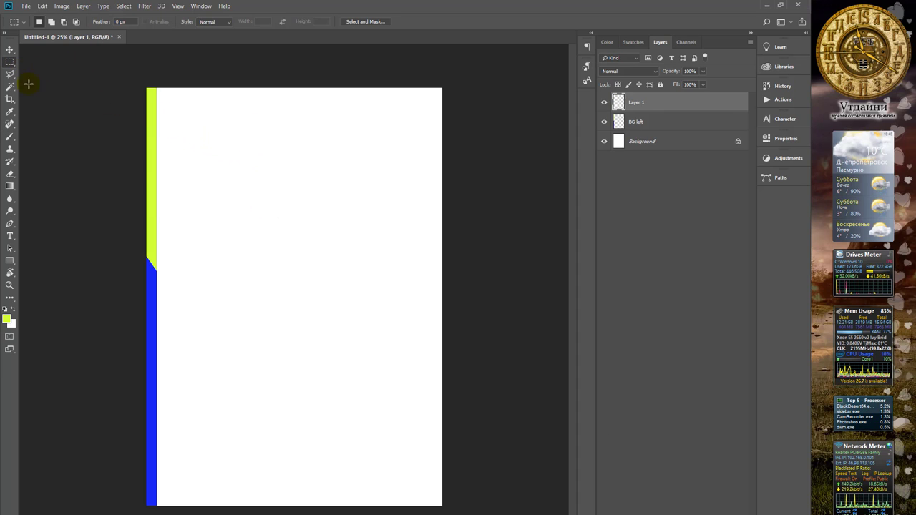
right_click(10, 64)
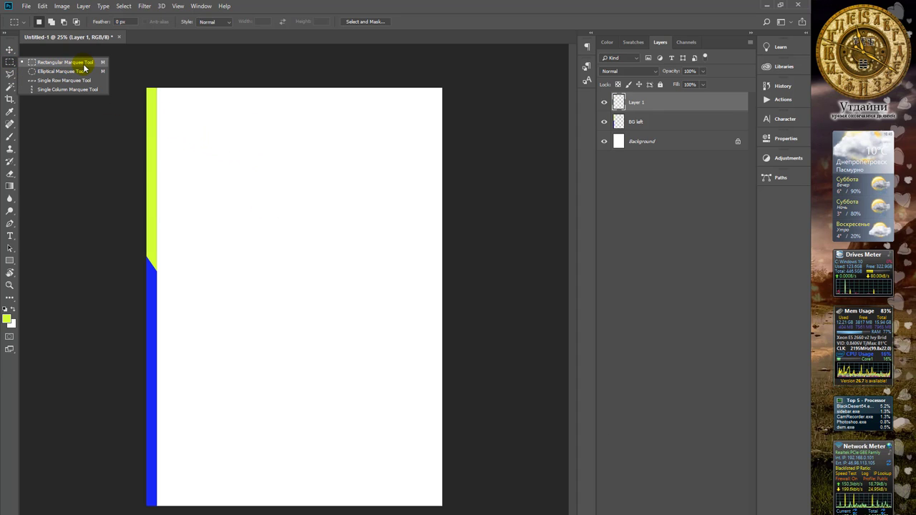
left_click(186, 114)
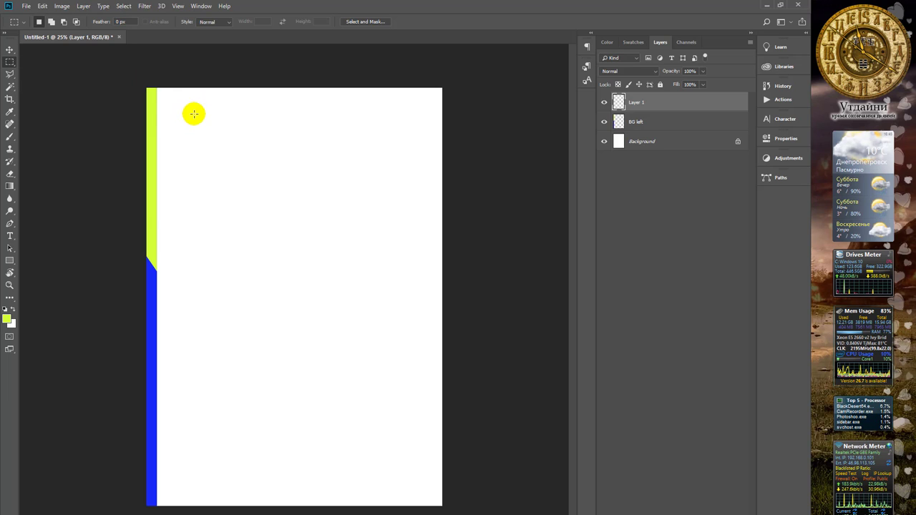
left_click_drag(192, 130, 401, 139)
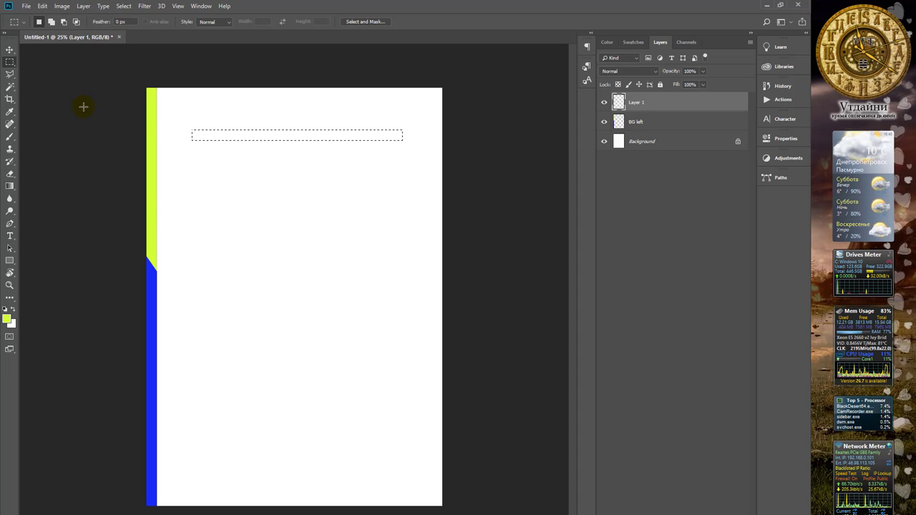
Fill the top band with a radial yellow-blue-yellow gradient, then deselect.
left_click(9, 188)
left_click(62, 185)
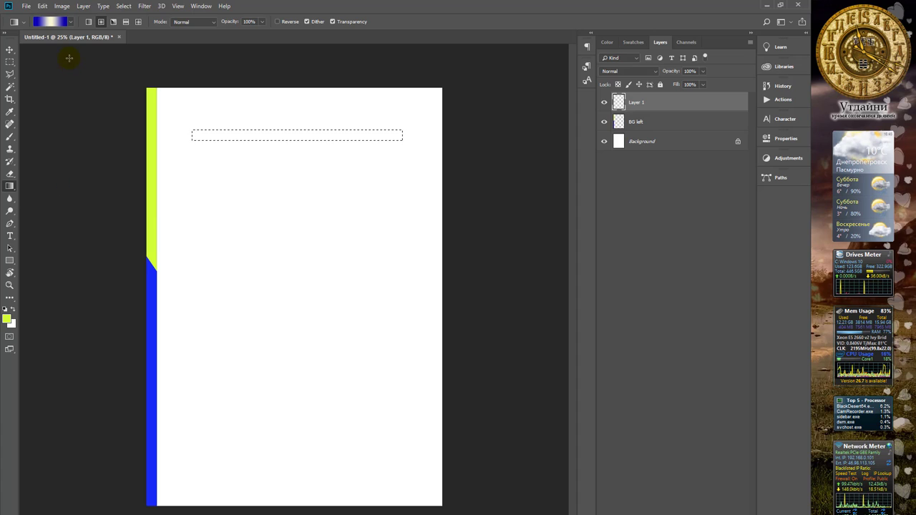
left_click(70, 22)
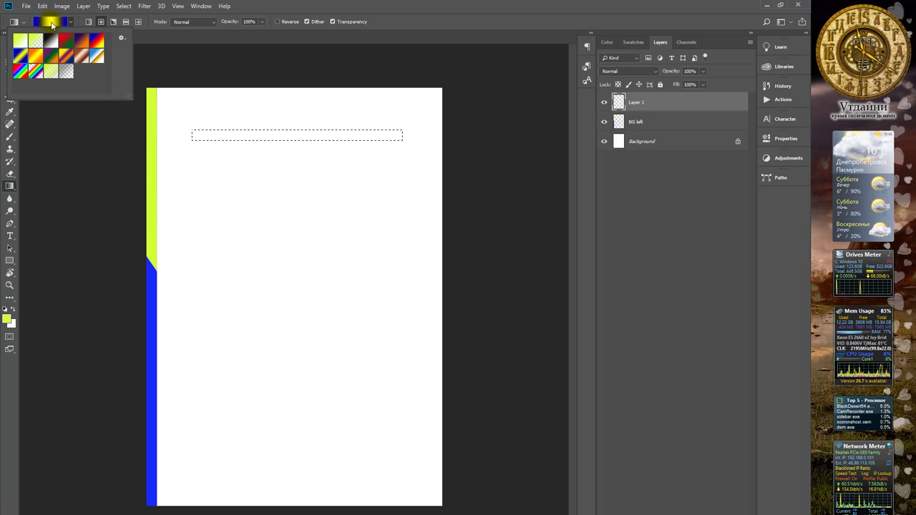
left_click(51, 25)
left_click_drag(327, 212, 387, 204)
key("Return")
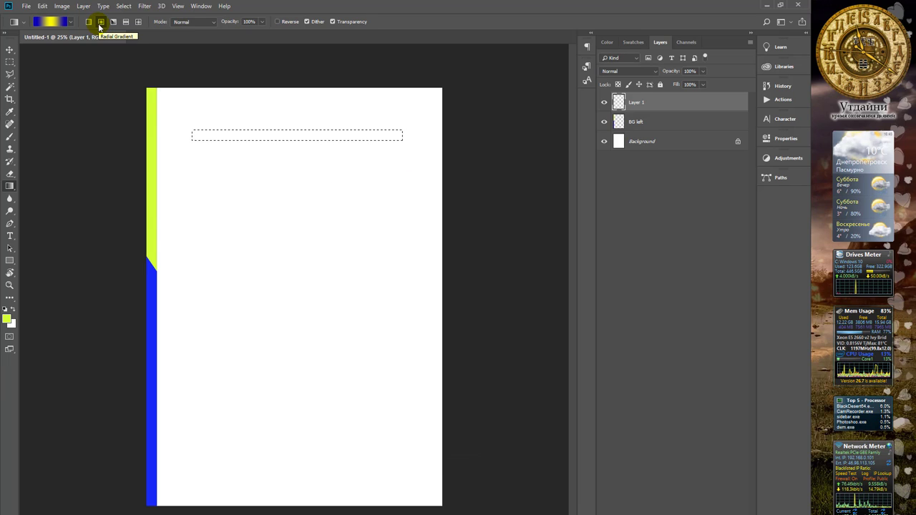
left_click(101, 22)
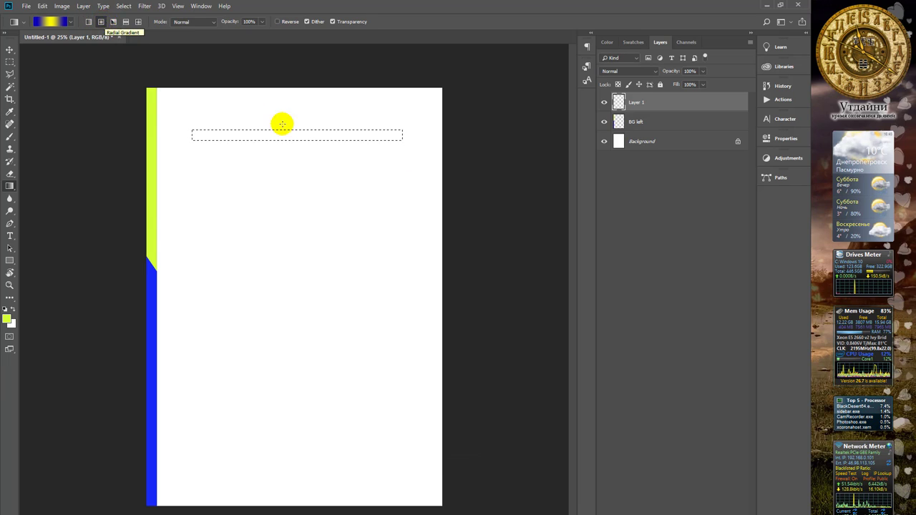
left_click_drag(294, 135, 298, 133)
left_click_drag(466, 134, 466, 134)
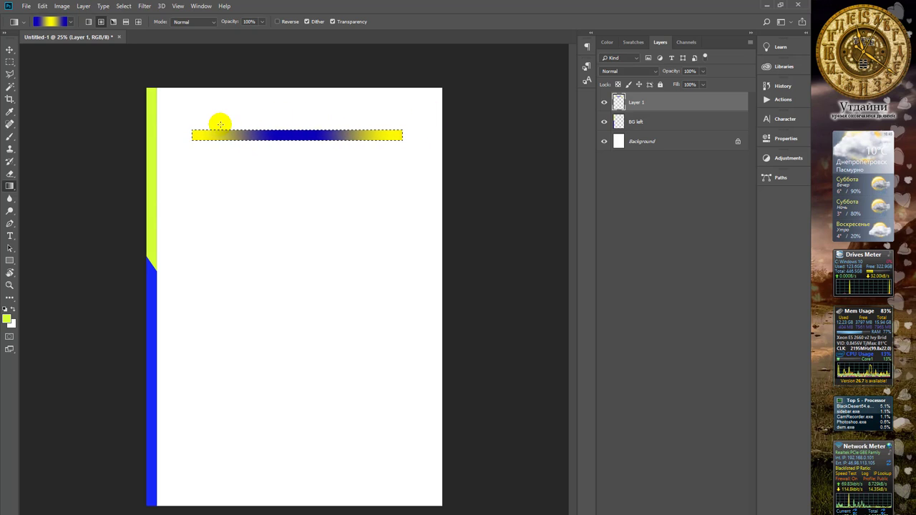
key("ctrl+d")
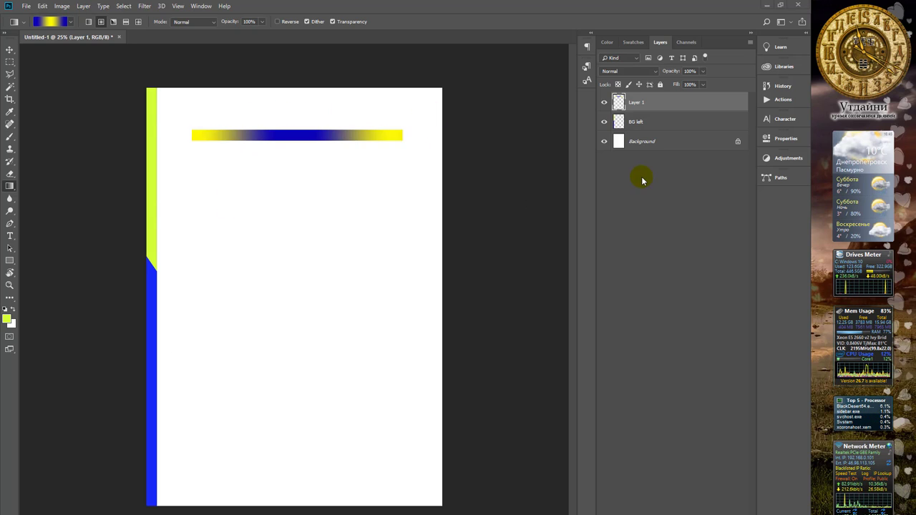
Rename the gradient bar's layer from Layer 1 to 'Line'.
left_click(637, 104)
double_click(636, 103)
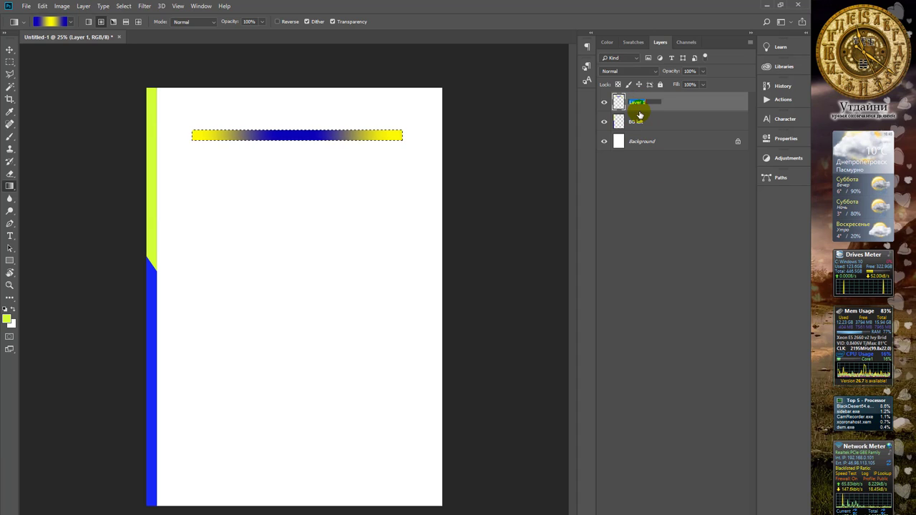
type("Line")
key("Return")
Deselect the gradient bar with Ctrl+D, closing the Select menu unused.
key("ctrl+d")
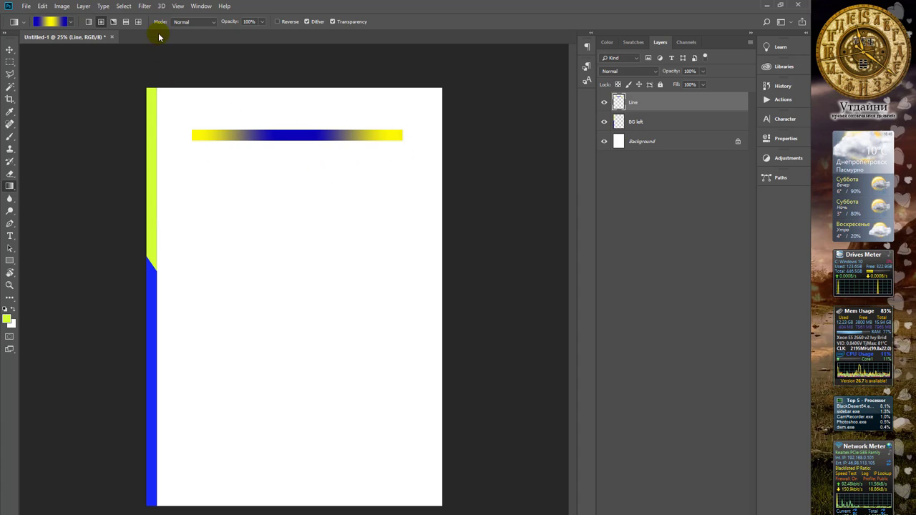
left_click(123, 5)
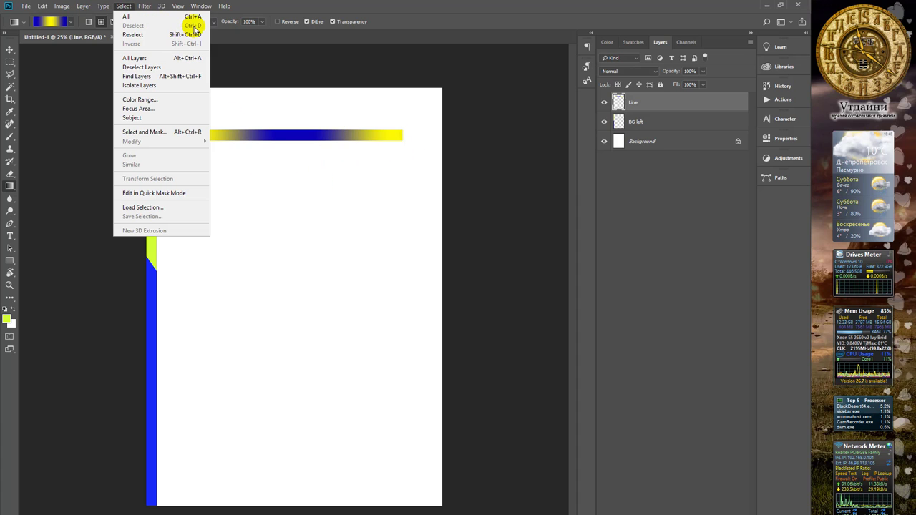
left_click(368, 17)
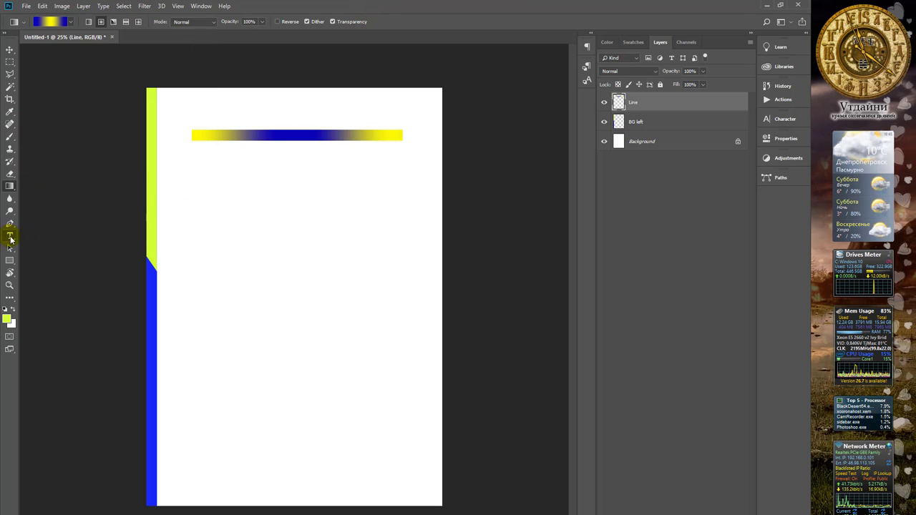
Paste the word 'Bachelor' as a text line above the gradient bar and nudge it.
left_click(10, 237)
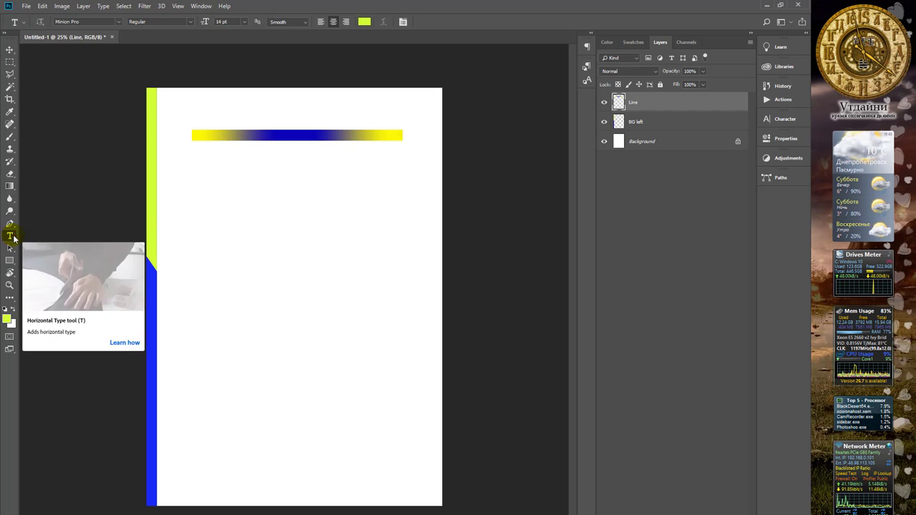
left_click(200, 119)
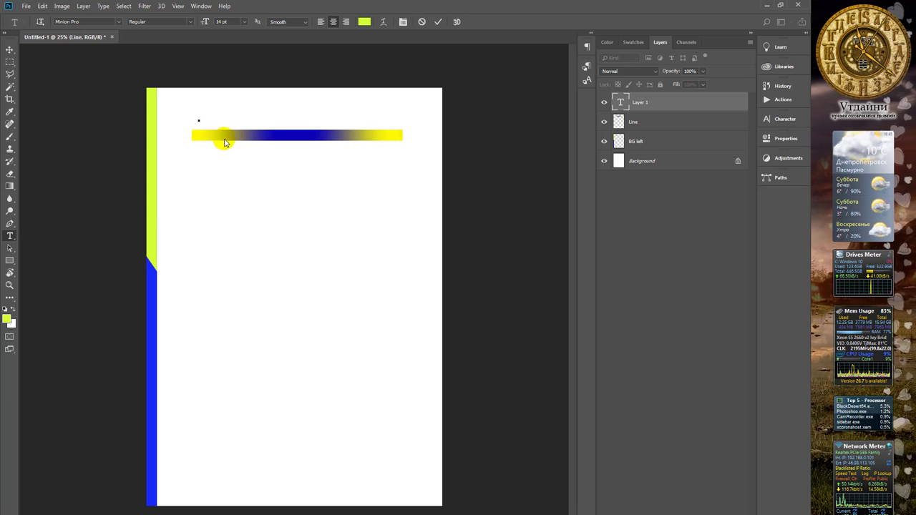
left_click(205, 123)
type("Bachelor")
left_click(9, 50)
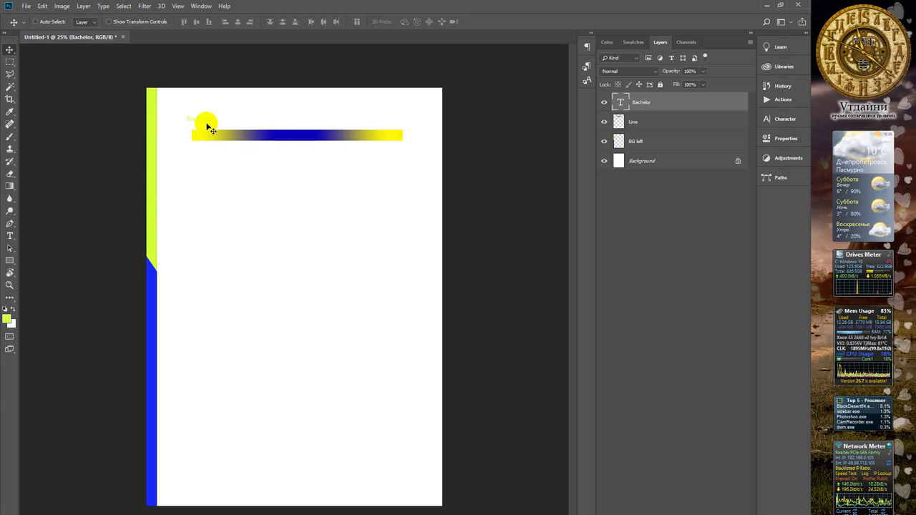
left_click_drag(208, 122, 219, 121)
Set the Bachelor text to 30 pt and shift it slightly right.
double_click(207, 121)
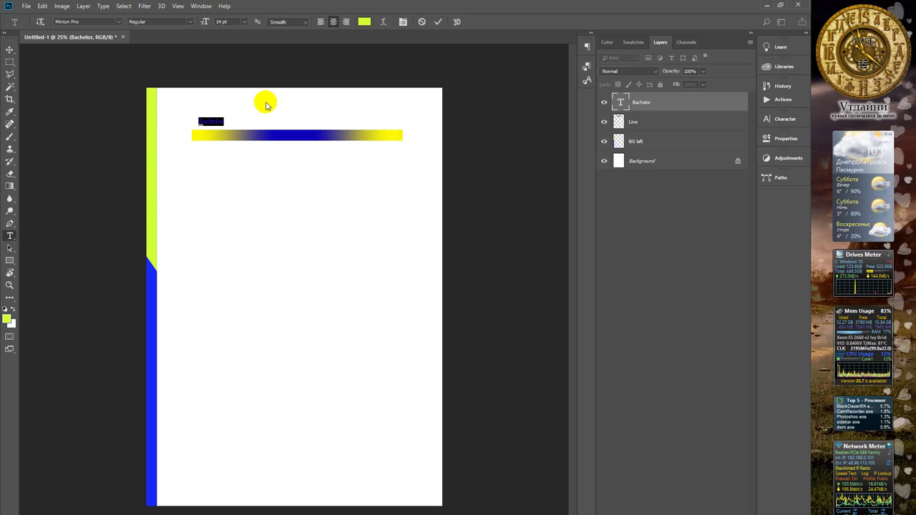
left_click(244, 21)
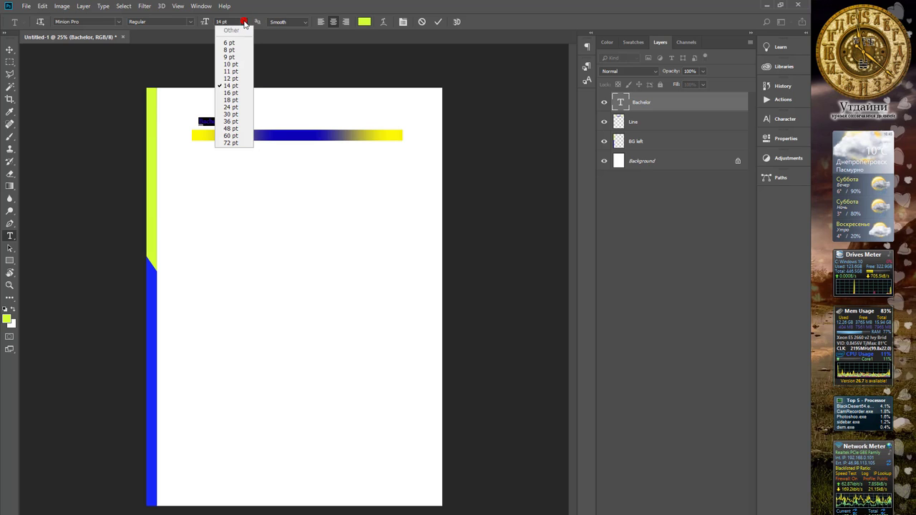
left_click(241, 114)
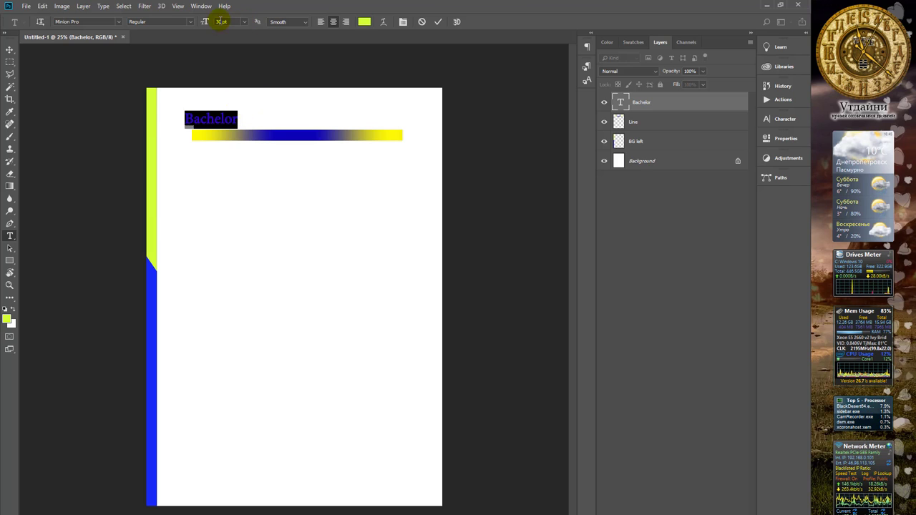
left_click(10, 50)
mouse_move(221, 124)
left_mouse_down()
mouse_move(243, 123)
mouse_move(229, 126)
mouse_move(236, 119)
left_mouse_up()
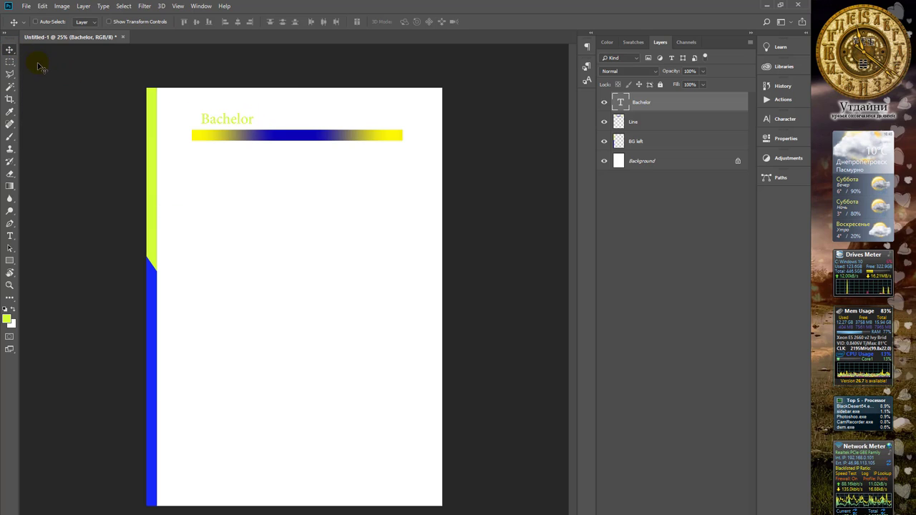
Change the Bachelor text colour to bright blue #1521e6.
key("t")
double_click(251, 123)
left_click(250, 118)
key("ctrl+a")
left_click(365, 21)
left_click(643, 391)
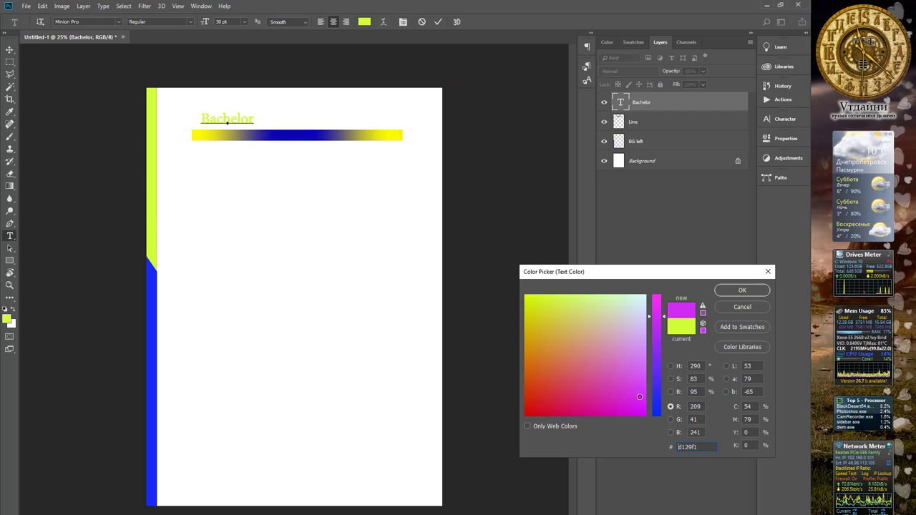
left_click(558, 407)
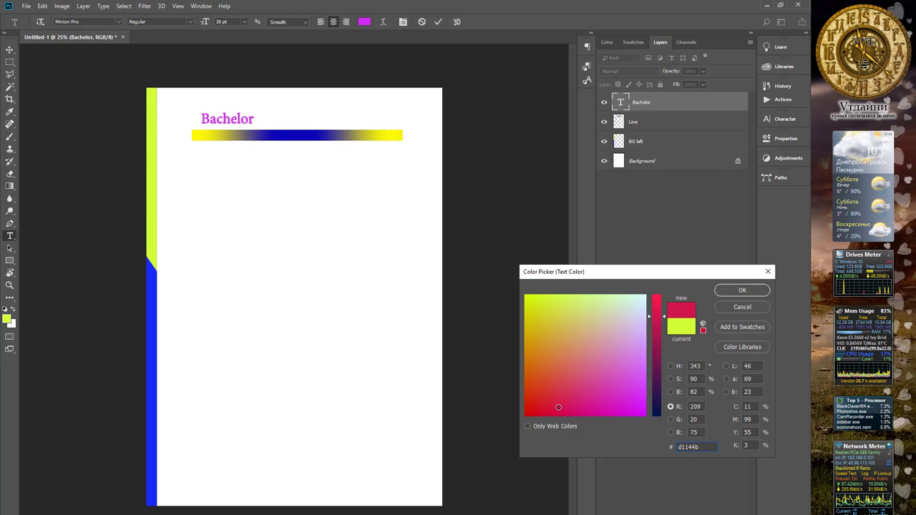
left_click(656, 406)
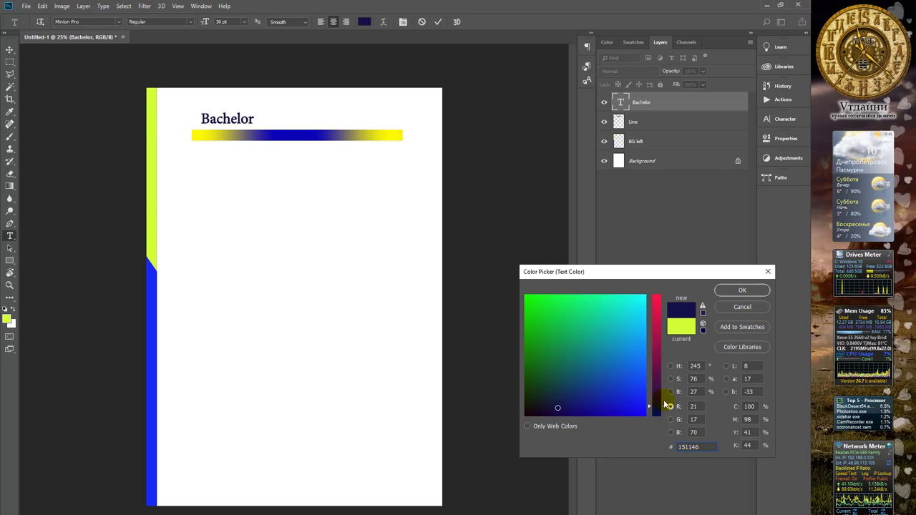
left_click(633, 400)
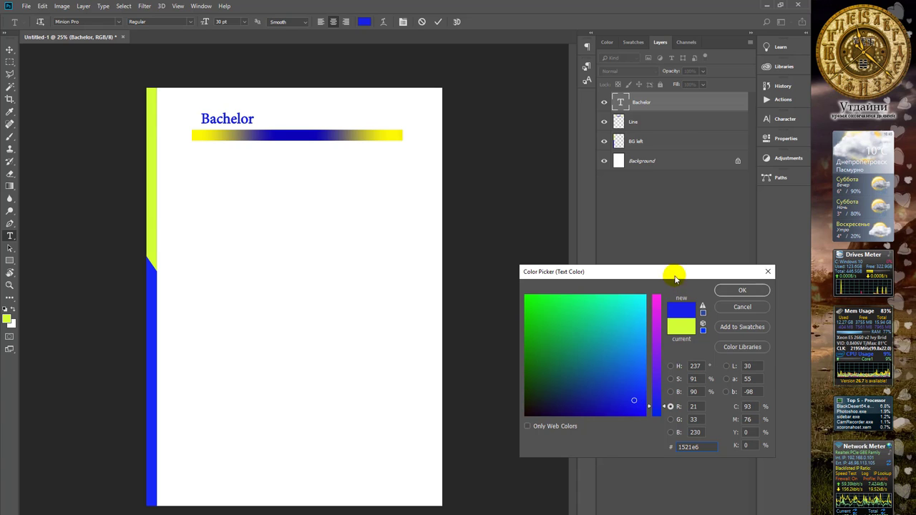
left_click_drag(675, 271, 624, 231)
left_click(687, 249)
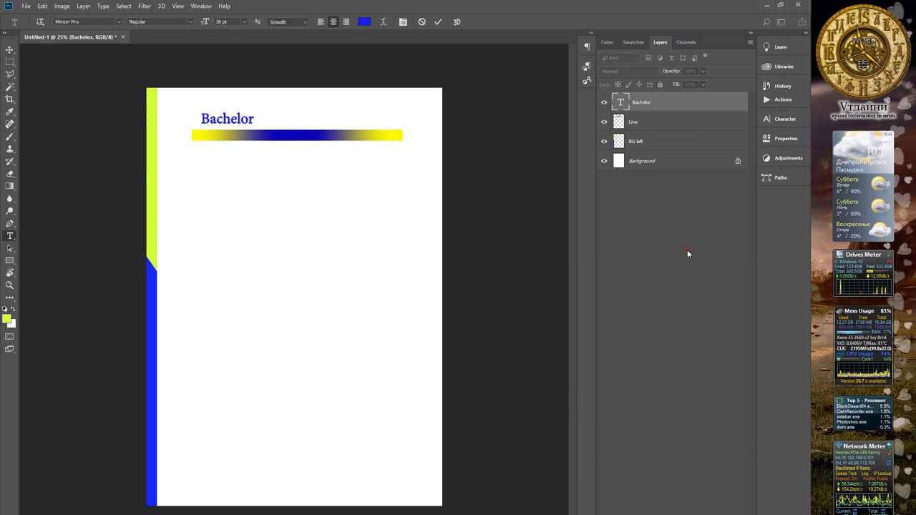
Append '. Training Course.' after Bachelor in the heading.
left_click(262, 123)
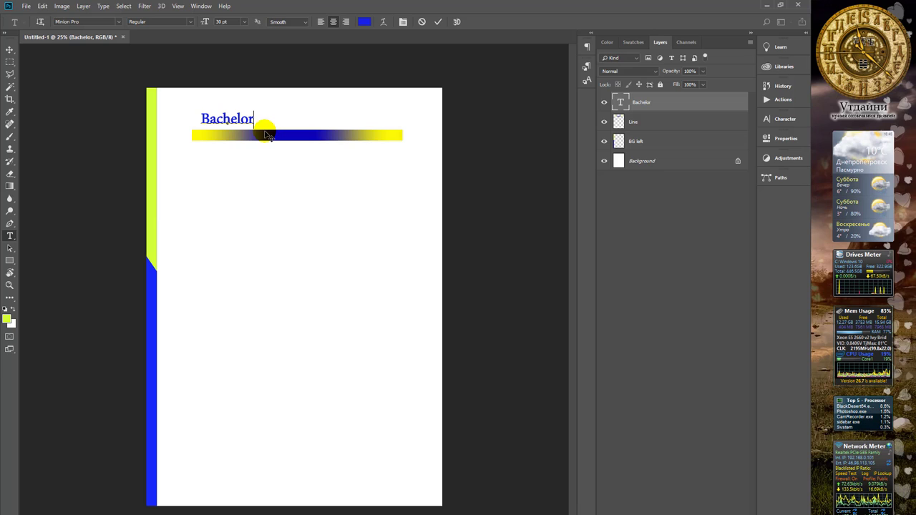
type("ю")
key("BackSpace")
type(".")
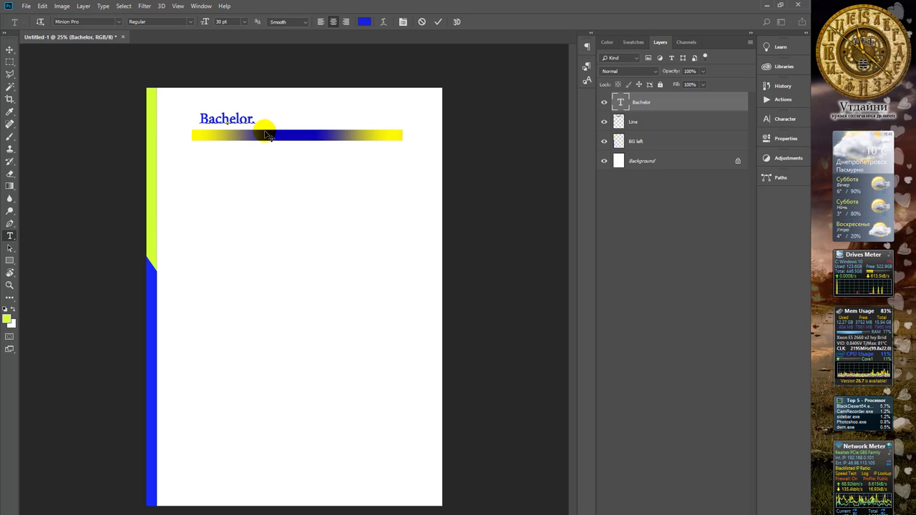
type(" Training Course.")
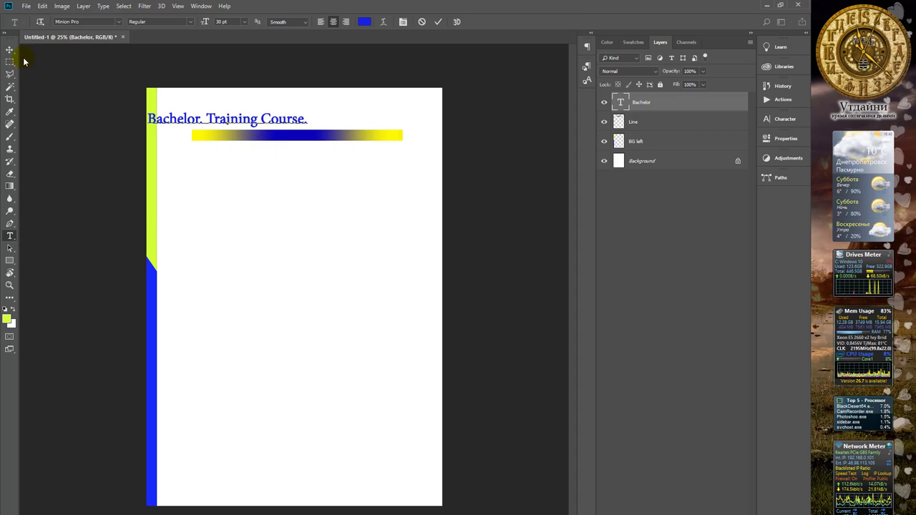
Centre 'Bachelor. Training Course.' above the bar and Alt-drag a copy just below it.
left_click(10, 49)
left_click_drag(268, 119, 294, 118)
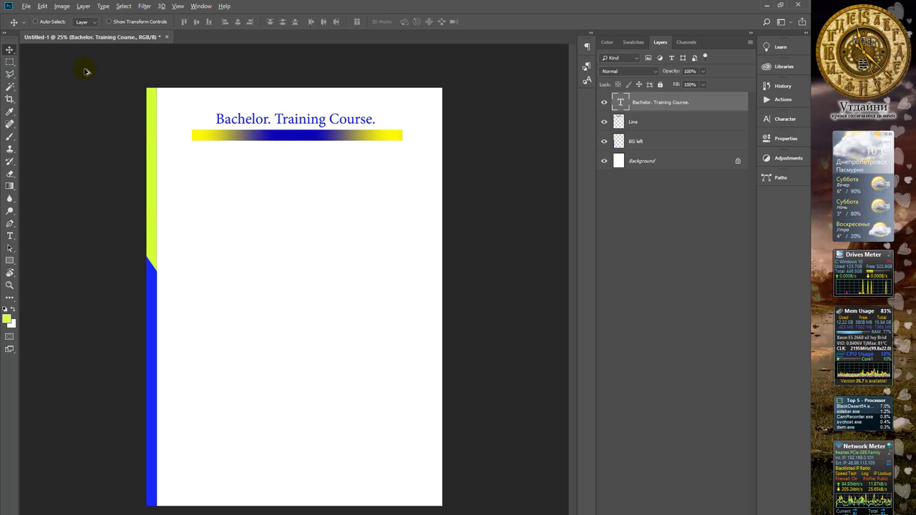
left_click_drag(304, 123, 305, 155)
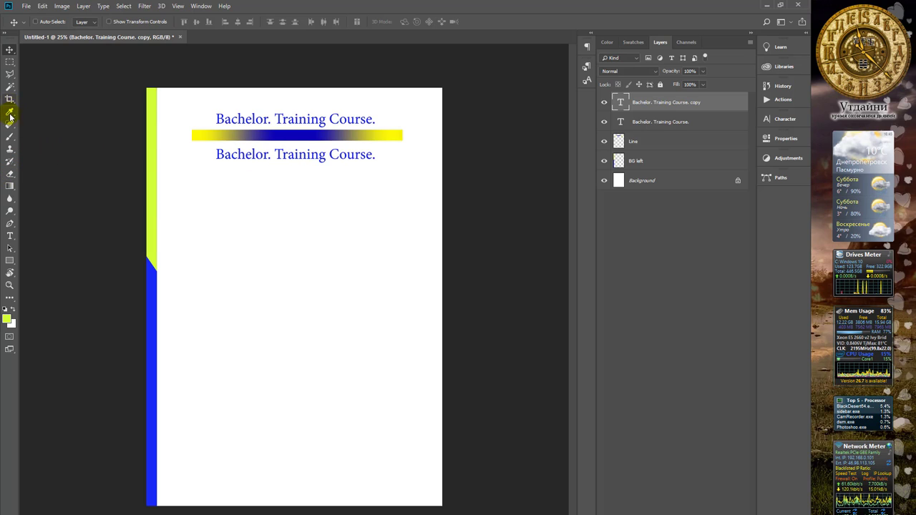
Replace the lower copy with the author's name plus 'and Others...' and nudge it up.
left_click(12, 239)
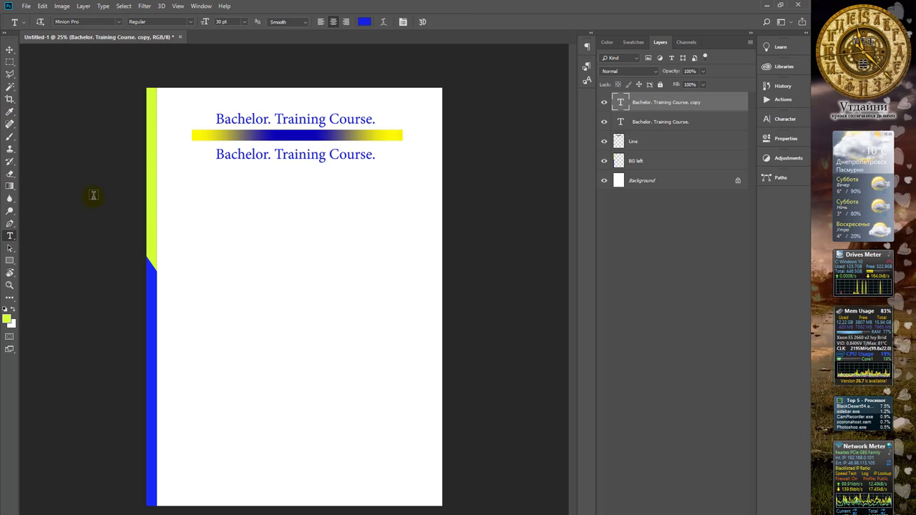
double_click(277, 155)
left_click(251, 153)
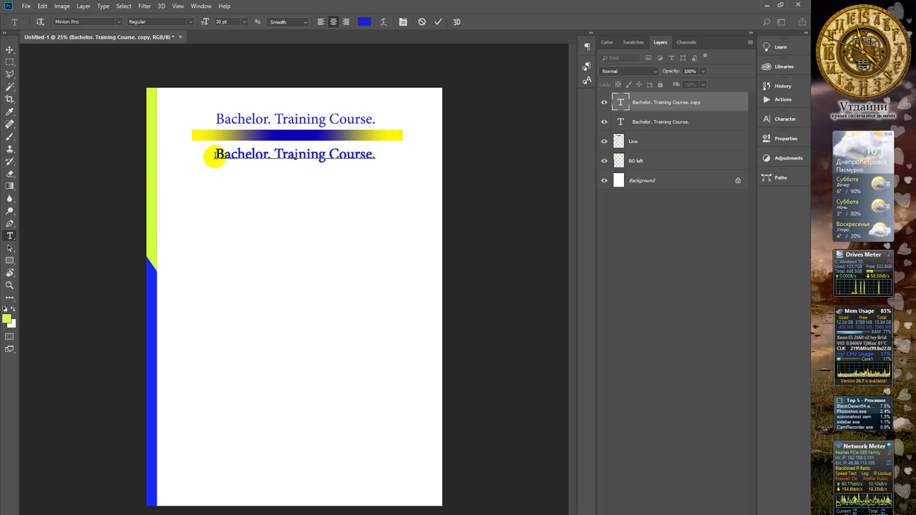
left_click_drag(215, 157, 396, 157)
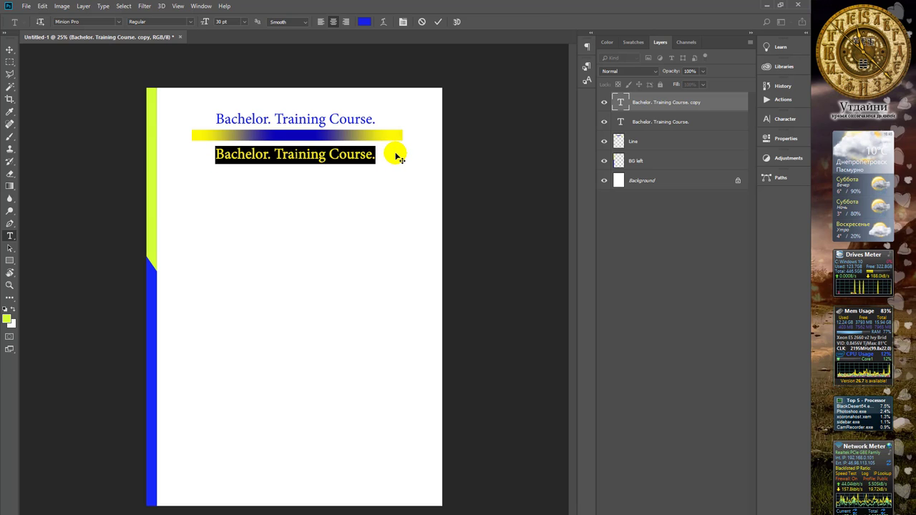
type("I")
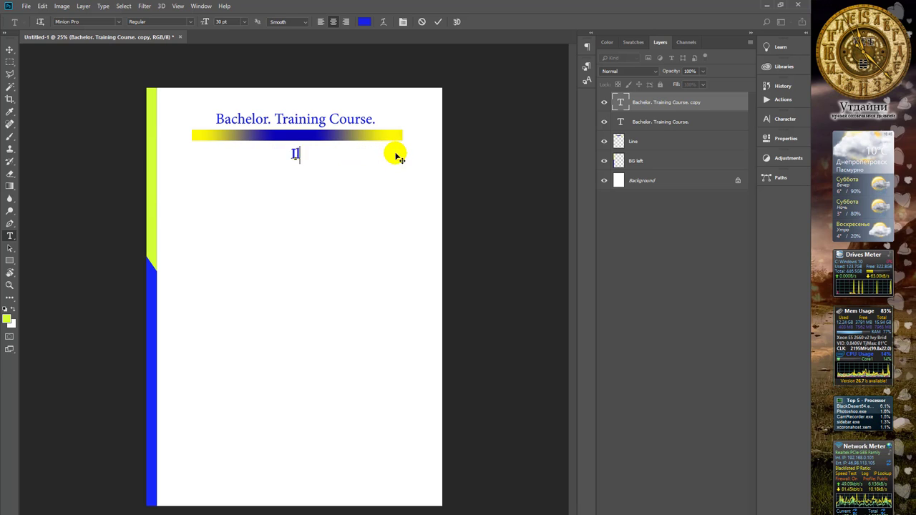
type("lya")
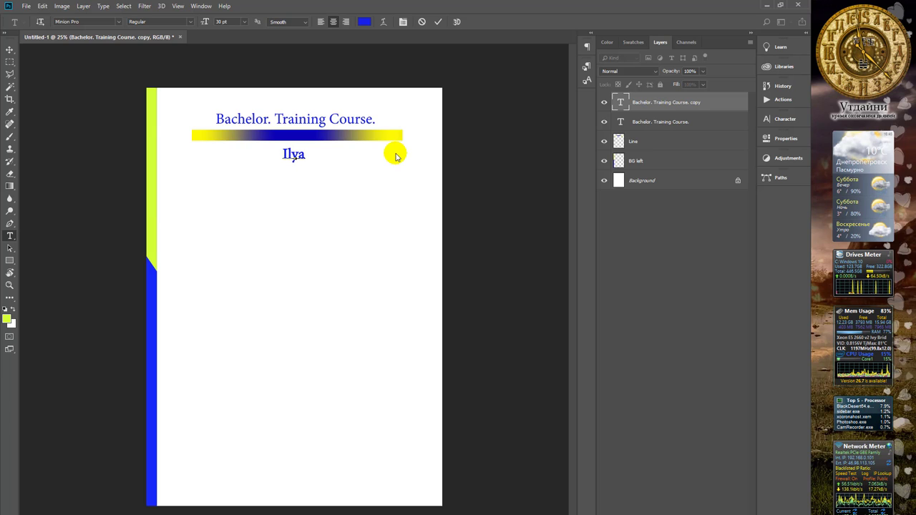
type(" Verner and Others...")
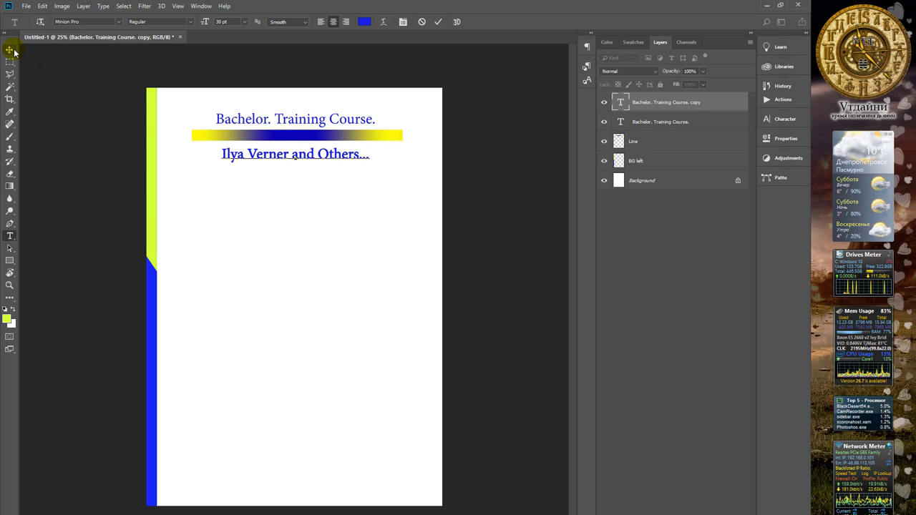
left_click(13, 50)
left_click_drag(333, 159, 304, 156)
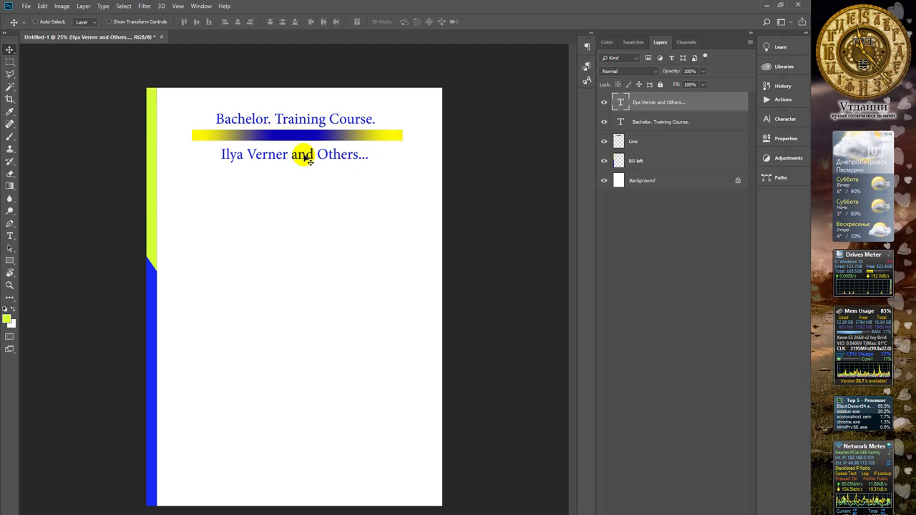
Shrink the author line's font size and position the 'Information Systems and Technologies in Engineering' title.
left_click(786, 120)
left_click(695, 143)
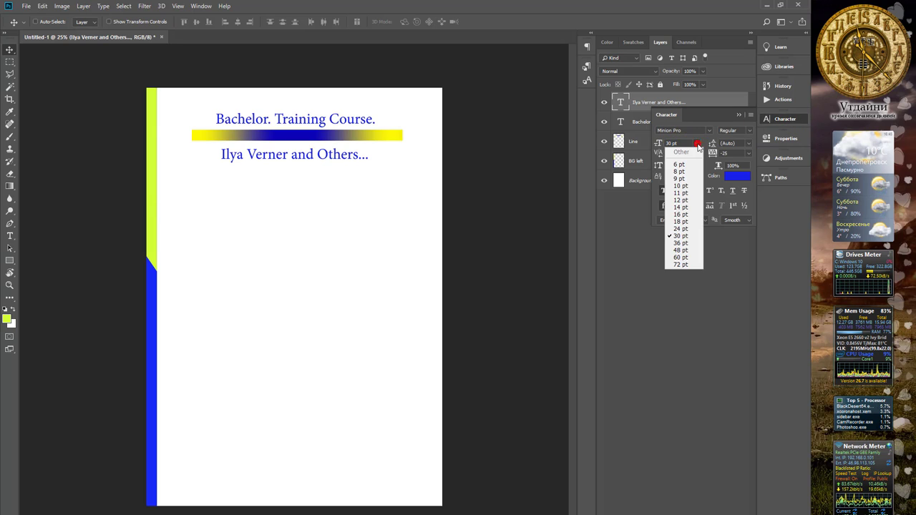
left_click(679, 207)
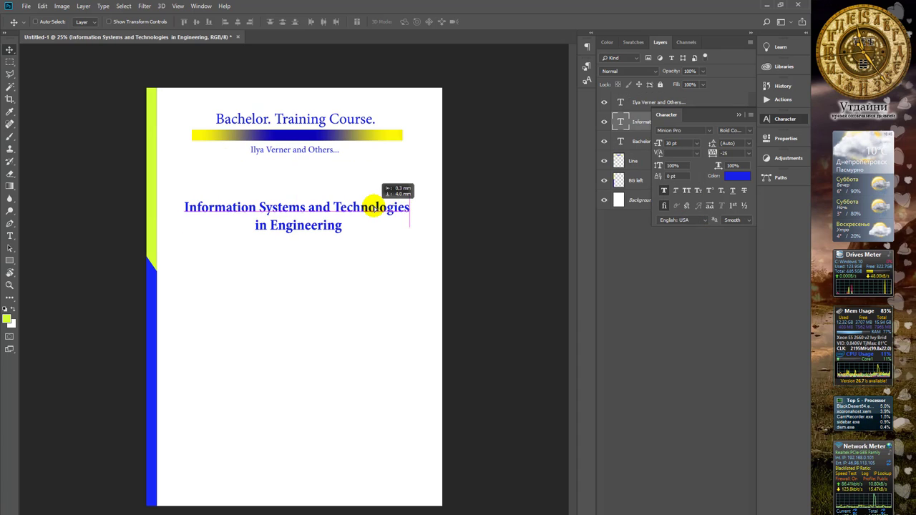
left_click_drag(377, 205, 374, 201)
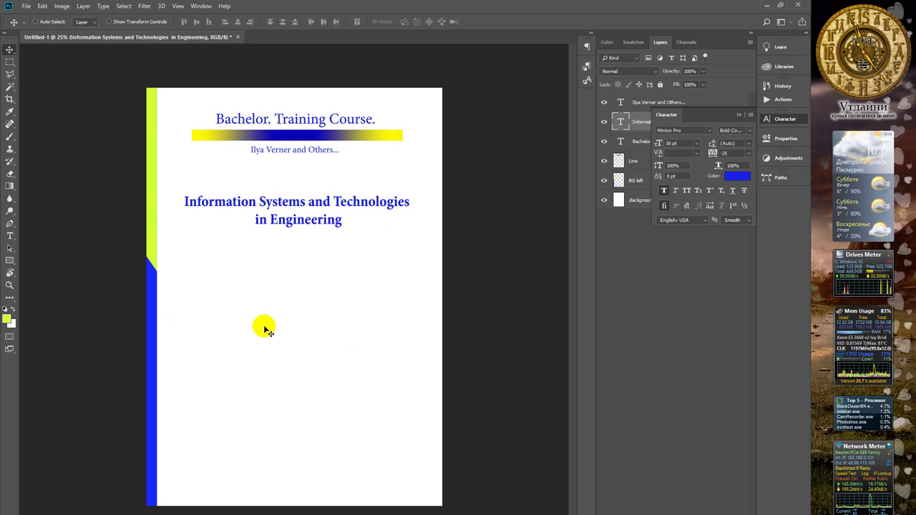
left_click(738, 114)
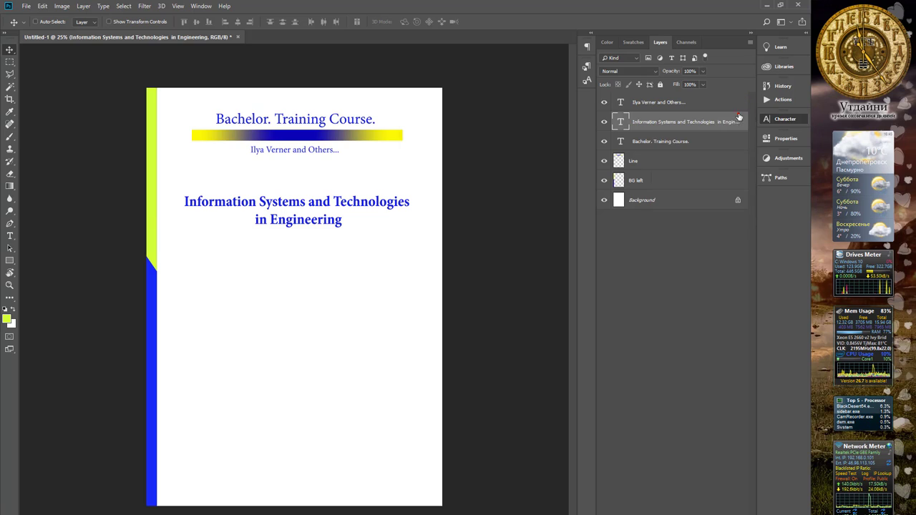
left_click(655, 104)
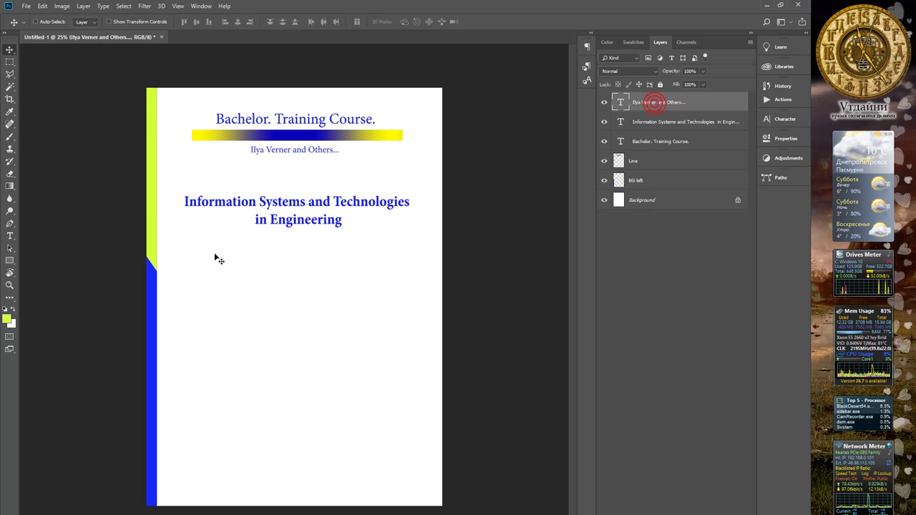
Draw a lime hexagon on the lower page and a large hexagon over the page.
left_click(12, 262)
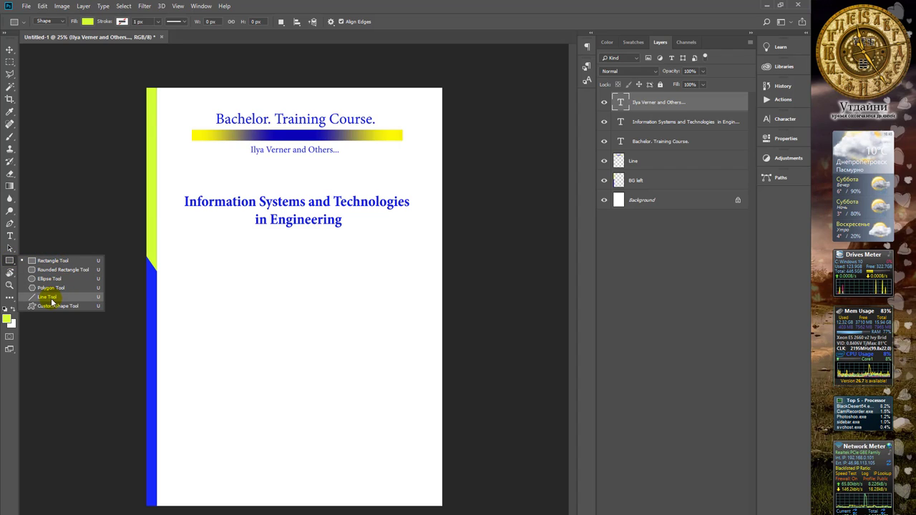
left_click(51, 287)
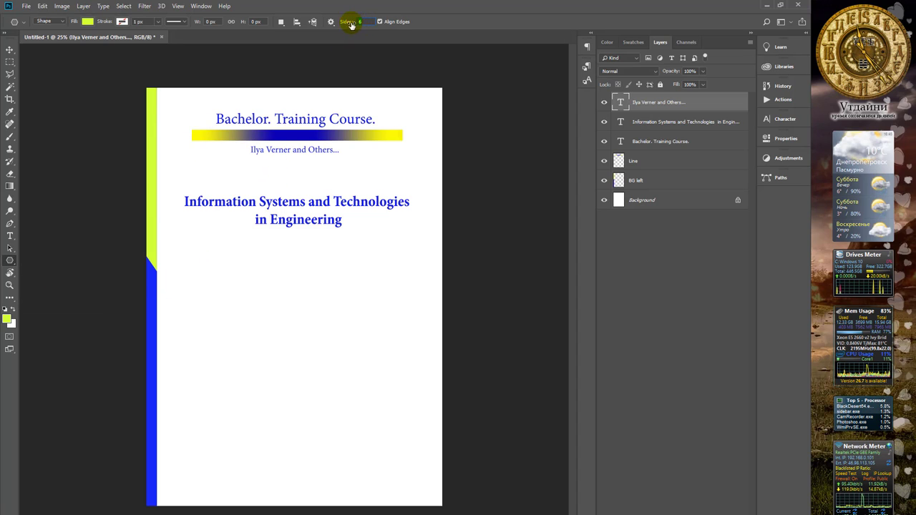
type("8")
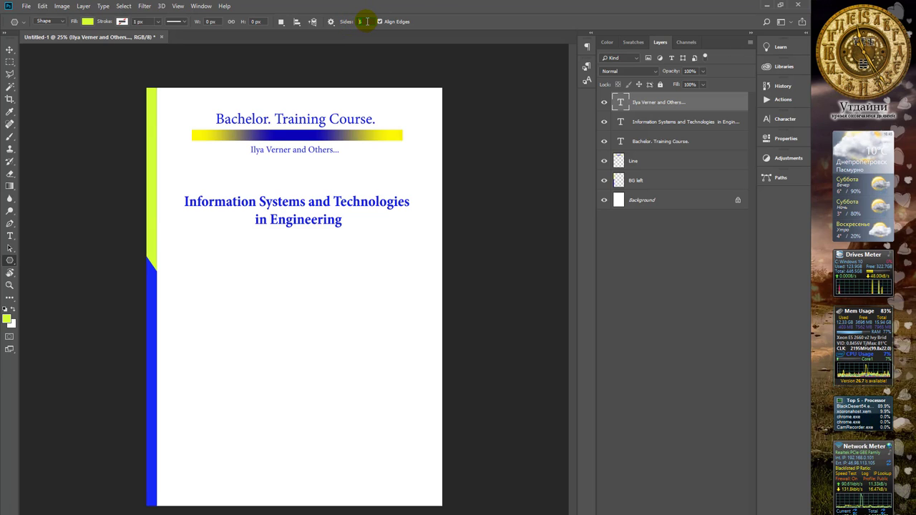
type("6")
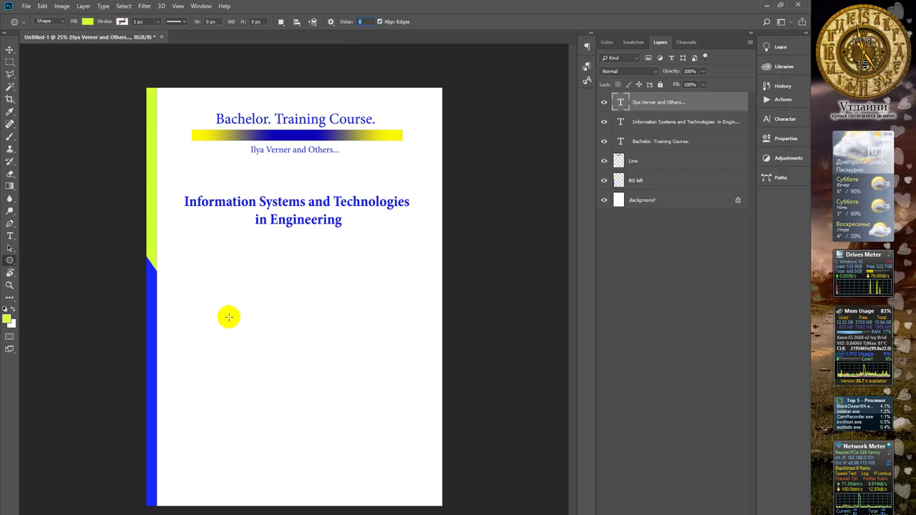
mouse_move(227, 315)
left_mouse_down()
mouse_move(265, 341)
mouse_move(286, 331)
mouse_move(278, 353)
mouse_move(268, 329)
mouse_move(269, 341)
left_mouse_up()
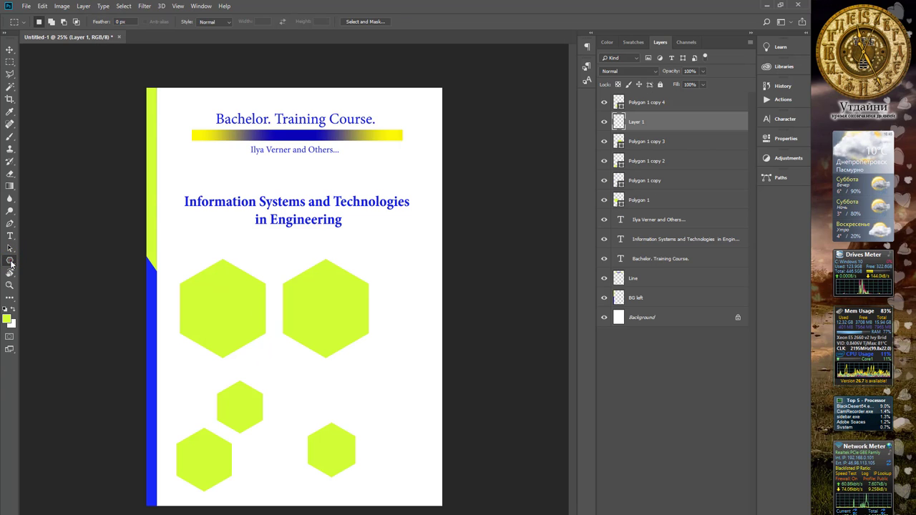
left_click(10, 263)
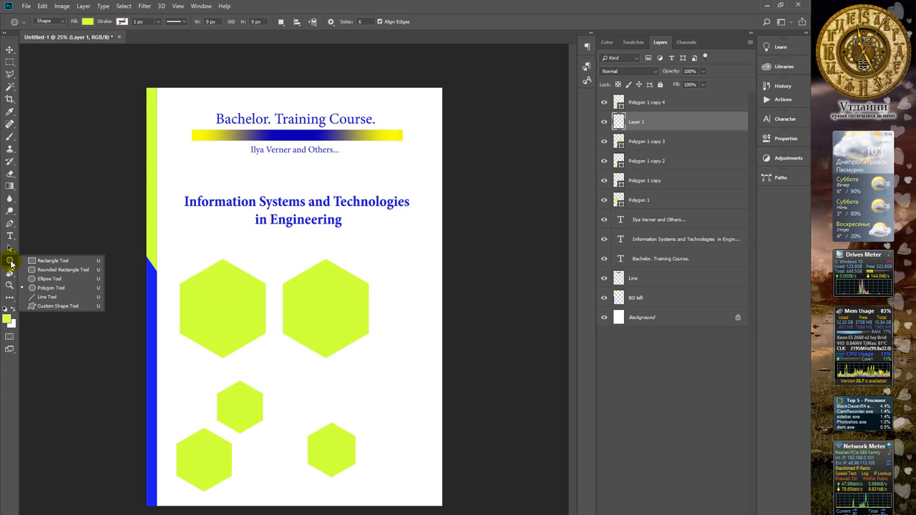
left_click(69, 290)
left_click_drag(312, 333, 441, 407)
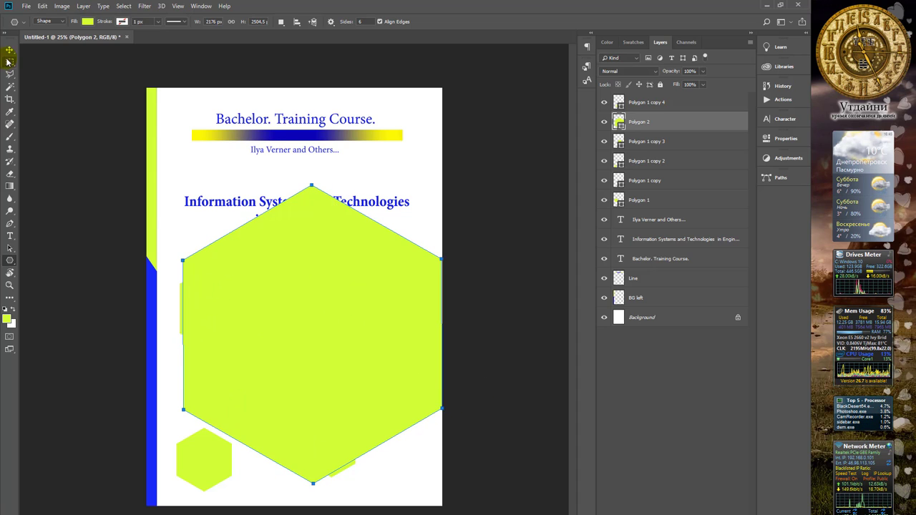
Switch Polygon mode to Path, delete the oversized hexagon, and draw a large hexagon path.
left_click(65, 23)
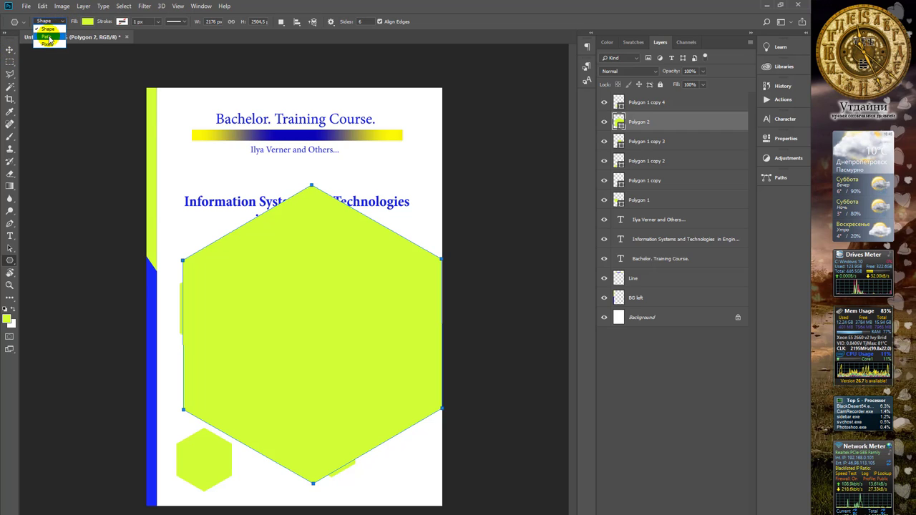
left_click(48, 37)
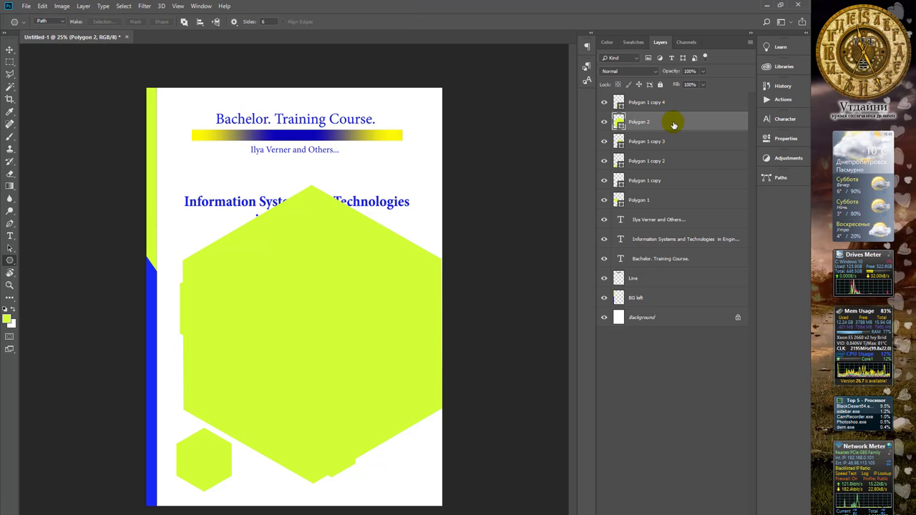
key("Delete")
left_click_drag(260, 243, 407, 330)
Move the hexagon path to the page's right edge and choose Make Selection for it.
key("v")
left_click_drag(296, 169, 364, 238)
key("ctrl+z")
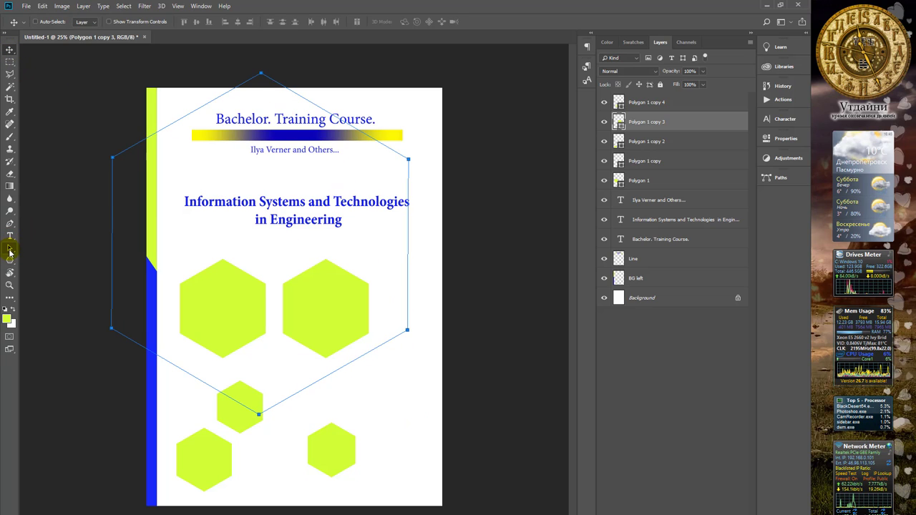
left_click(10, 248)
left_click(45, 254)
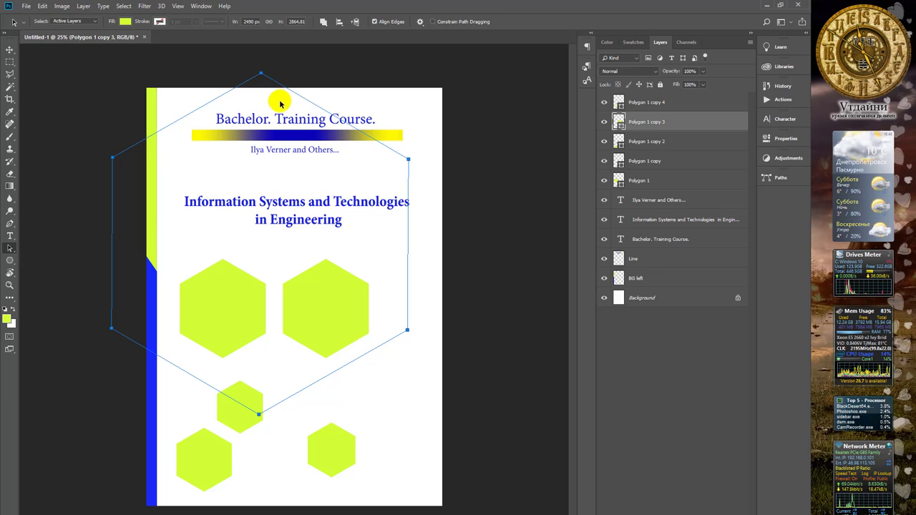
left_click_drag(296, 92, 539, 266)
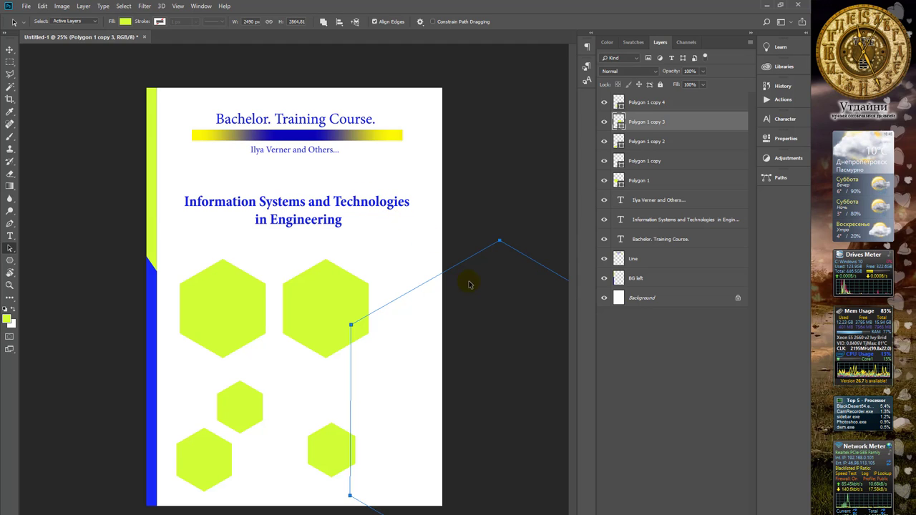
right_click(416, 305)
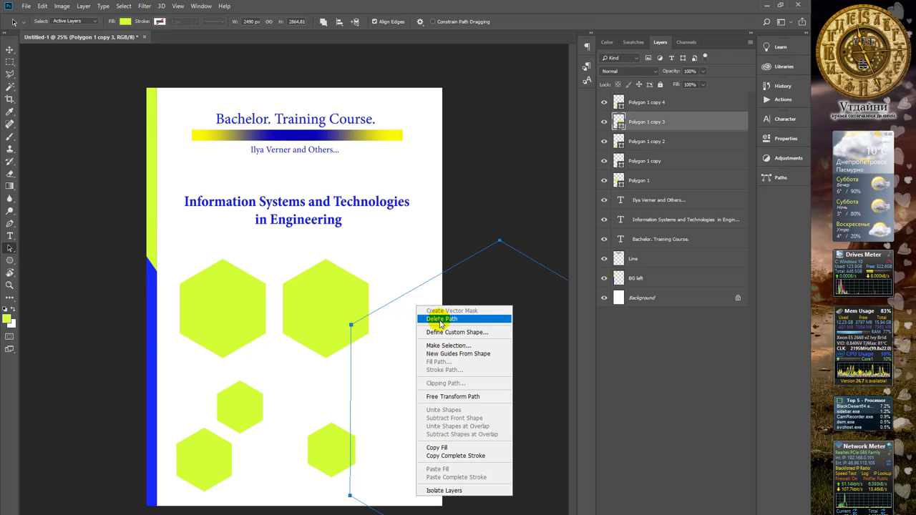
left_click(456, 345)
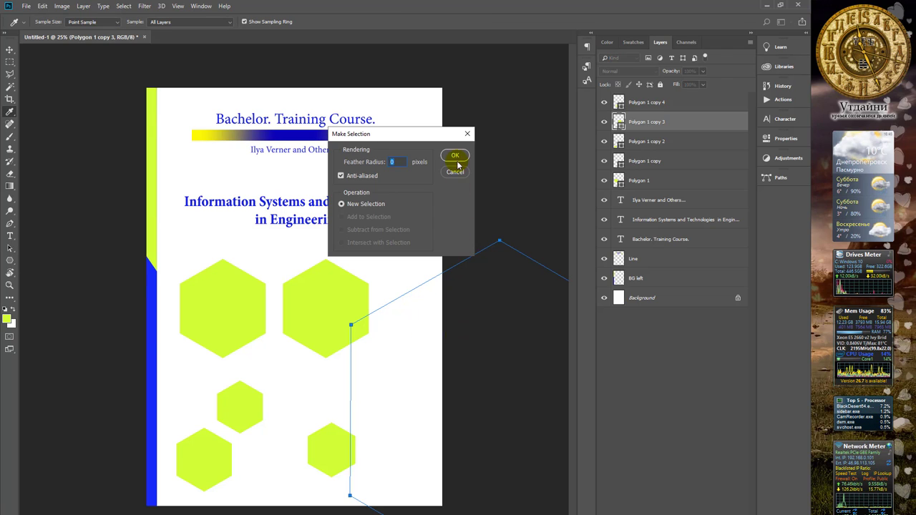
Confirm the hexagon selection, sample the bar's blue as foreground, and create a 'Right side' layer.
left_click(455, 156)
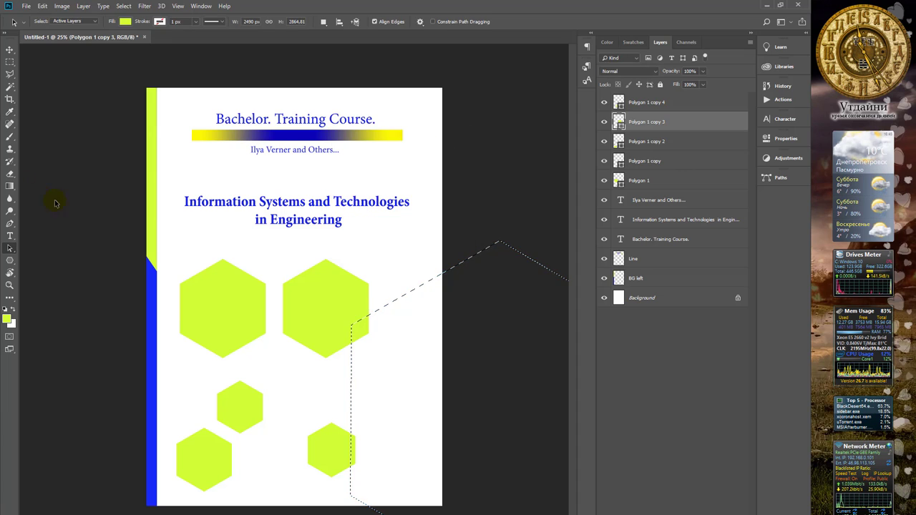
left_click(7, 318)
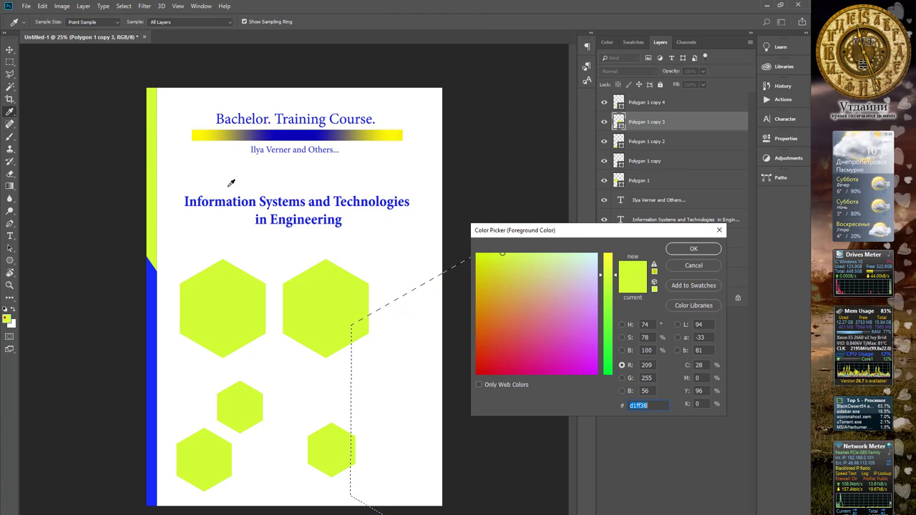
left_click(319, 130)
left_click(694, 249)
key("b")
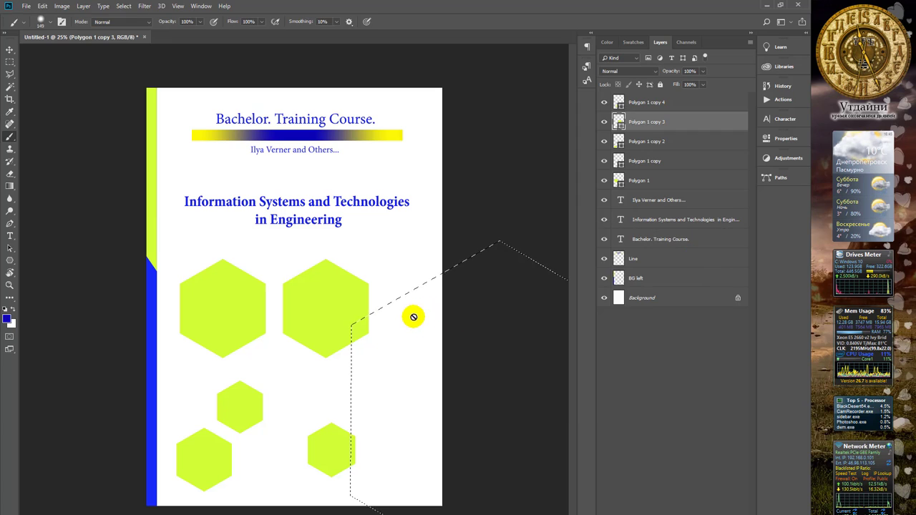
key("ctrl+shift+alt+n")
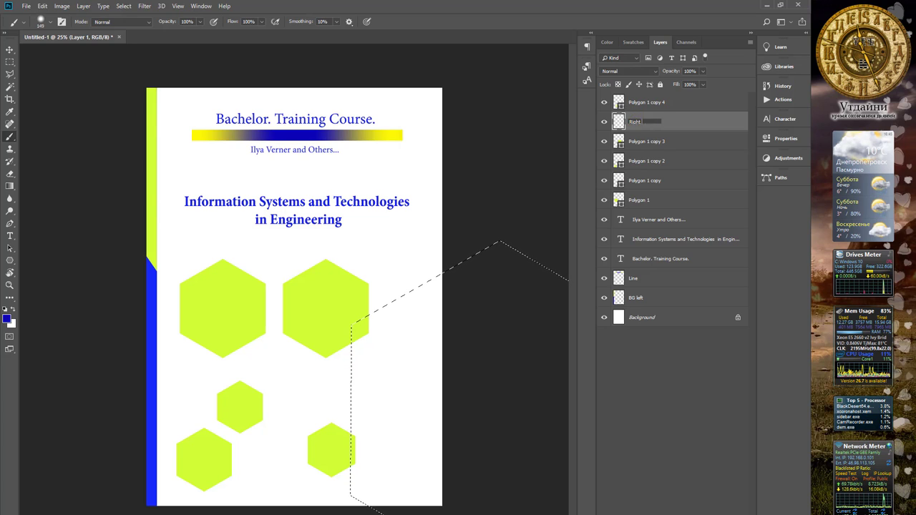
key("Return")
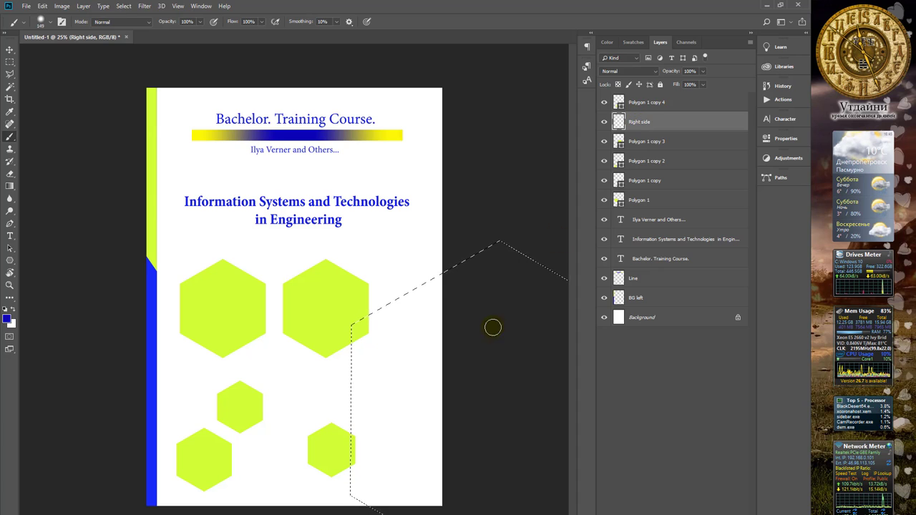
Paint the selection blue with a 417 px brush, deselect, and move Right side below the hexagons.
right_click(393, 320)
left_click(499, 345)
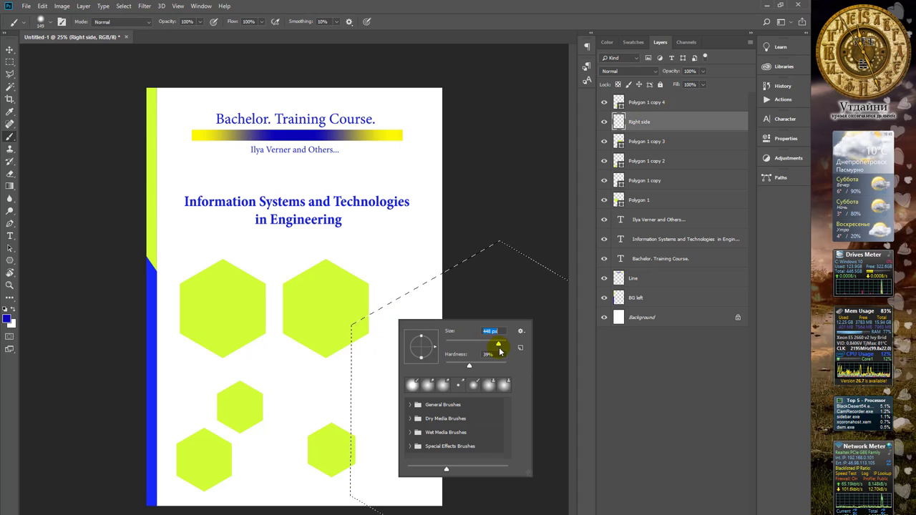
mouse_move(425, 302)
left_mouse_down()
mouse_move(428, 275)
mouse_move(439, 286)
mouse_move(467, 256)
mouse_move(466, 306)
mouse_move(338, 434)
mouse_move(418, 204)
left_mouse_up()
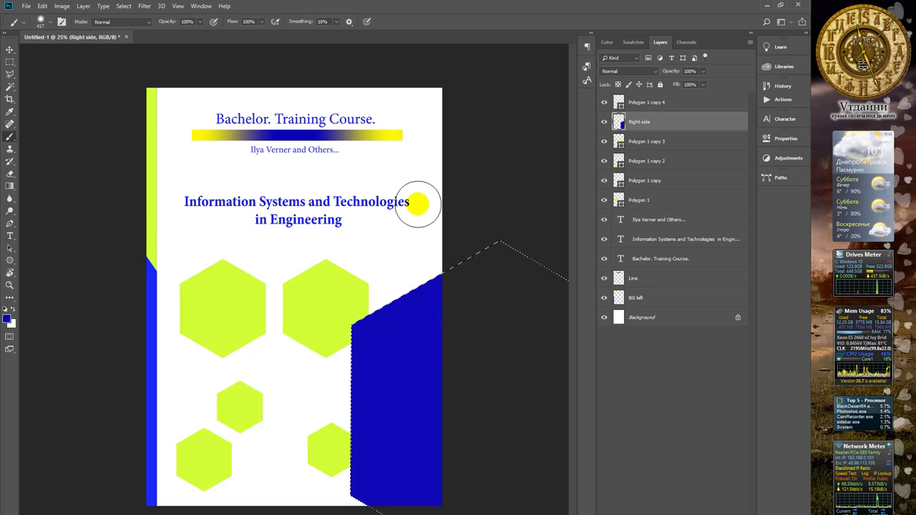
left_click(123, 5)
left_click(137, 25)
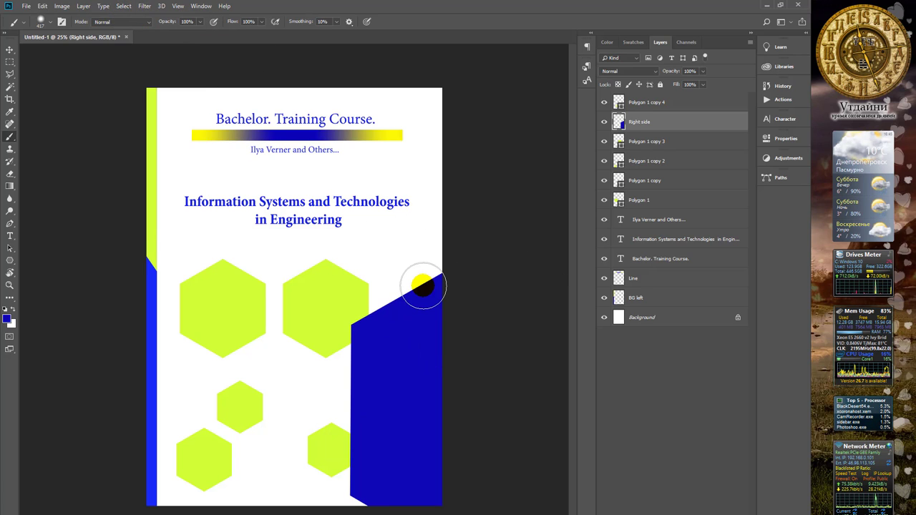
left_click_drag(650, 120, 666, 265)
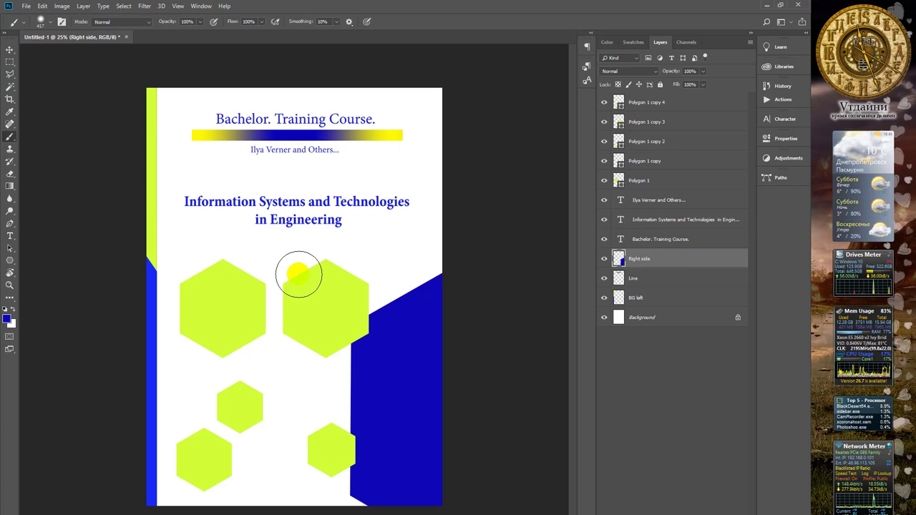
Rearrange the Polygon 1 copy 3 and Polygon 1 hexagons into a cluster.
left_click(10, 49)
left_click(224, 200)
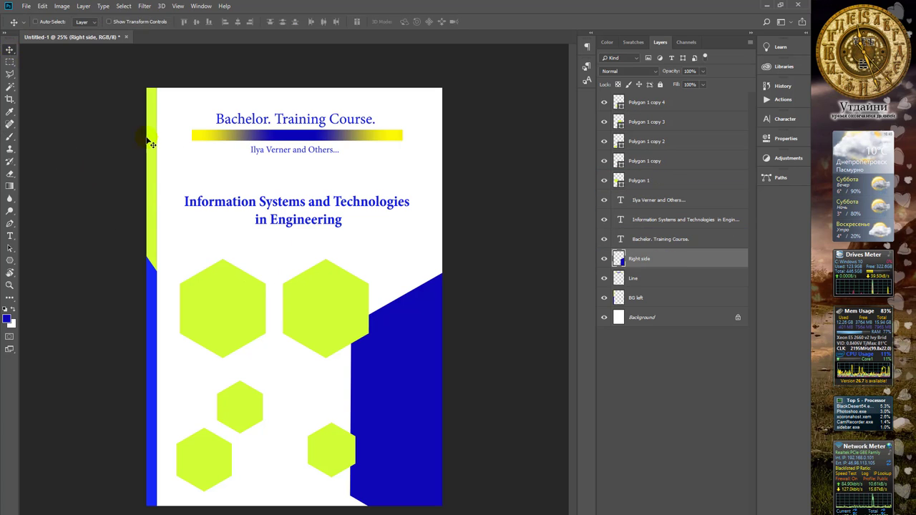
right_click(323, 303)
left_click(336, 305)
left_click_drag(335, 295, 315, 312)
right_click(230, 294)
left_click(241, 304)
left_click_drag(240, 303, 223, 342)
right_click(296, 300)
left_click(313, 307)
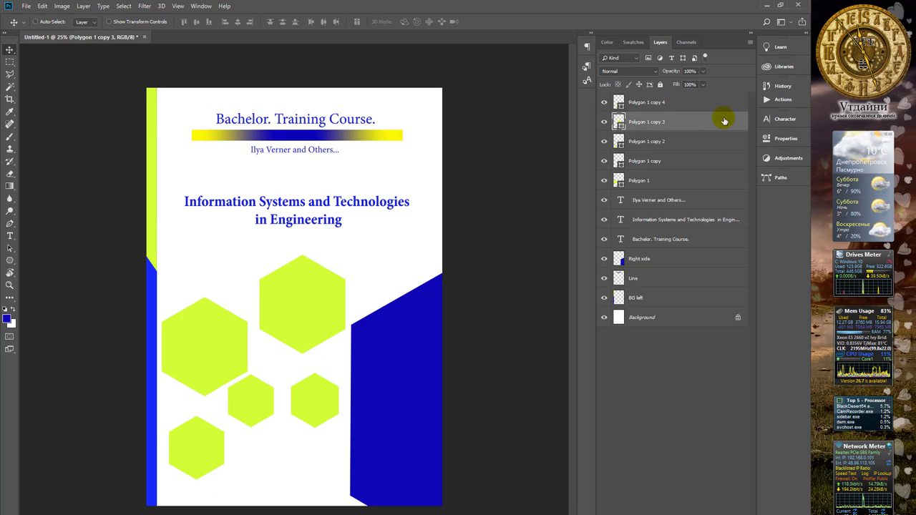
Give the hexagons a Bevel & Emboss style with Depth 188 and Size 29.
double_click(724, 121)
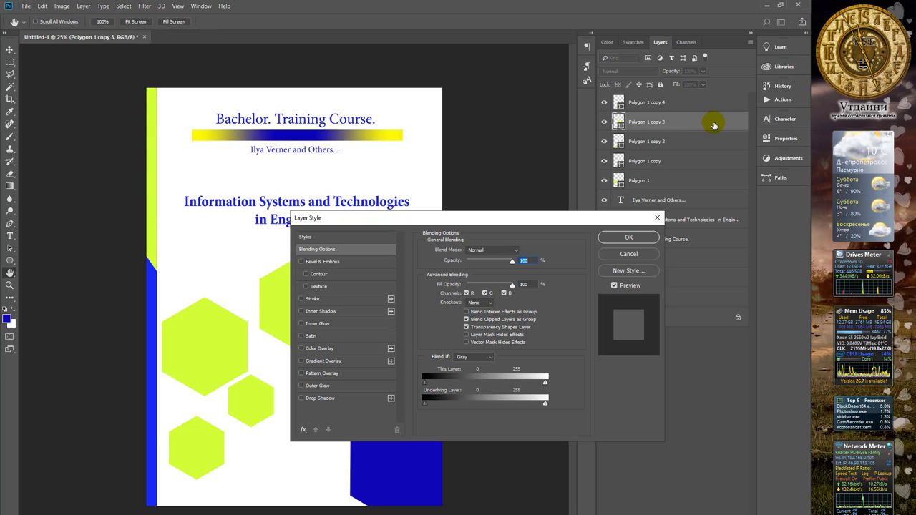
left_click(301, 261)
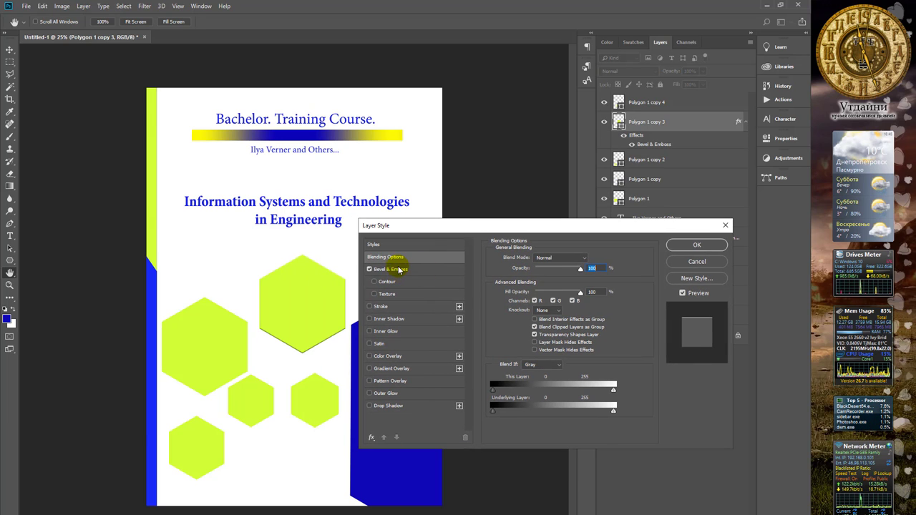
left_click(393, 262)
left_click_drag(379, 224, 475, 251)
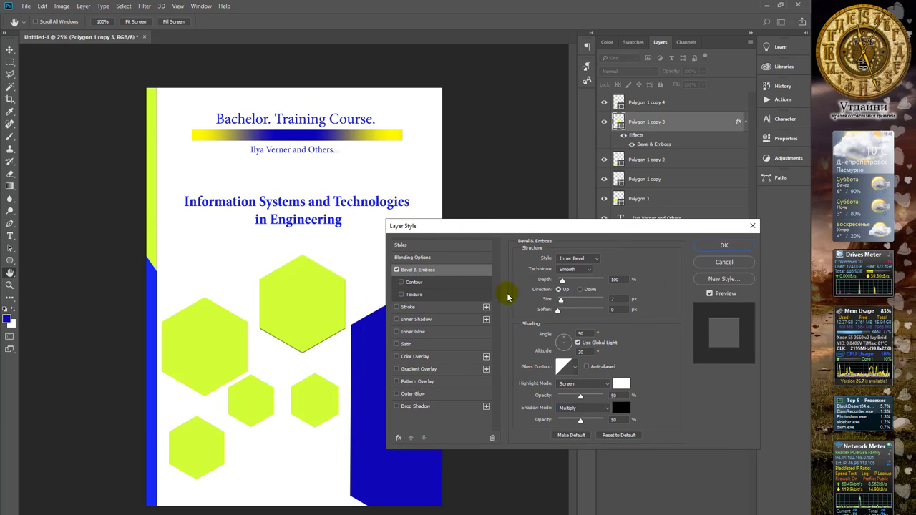
left_click_drag(536, 279, 536, 308)
key("Return")
left_click(241, 310)
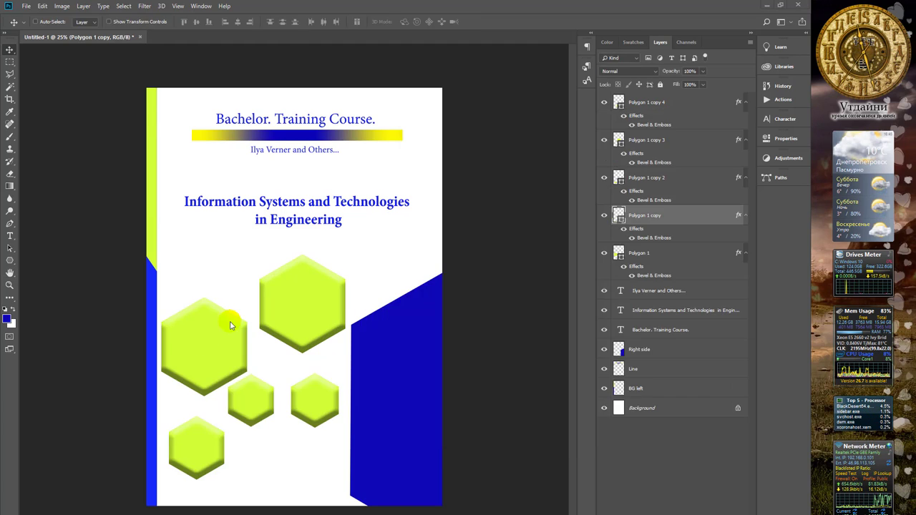
Place ntu_eng.png as a linked logo and scale it down from its corner.
left_click(683, 107)
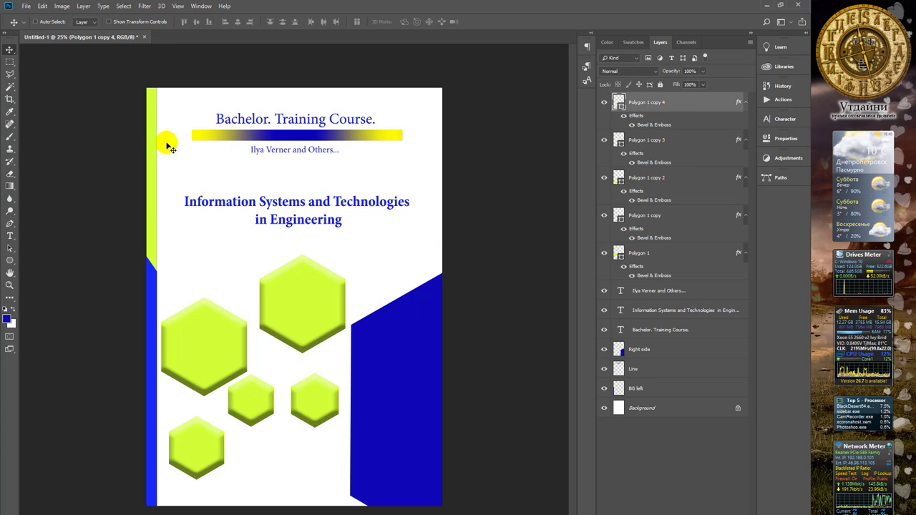
left_click(28, 8)
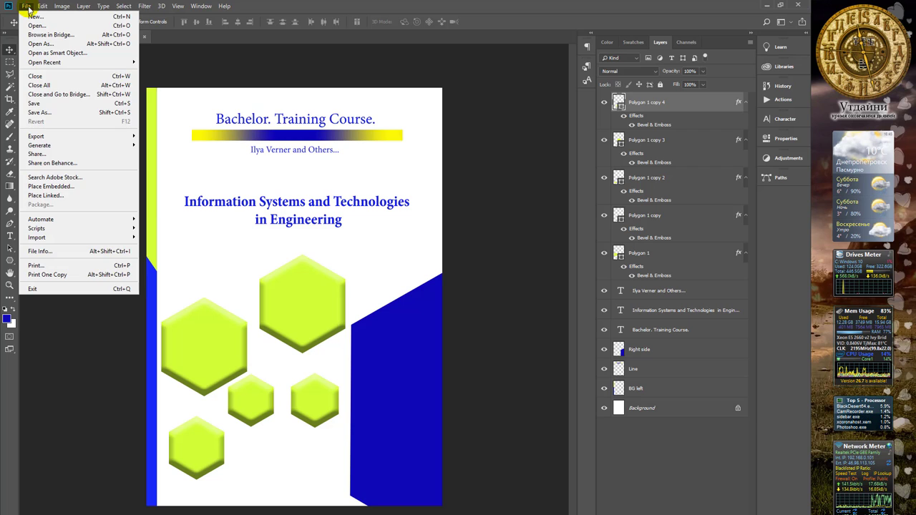
left_click(86, 197)
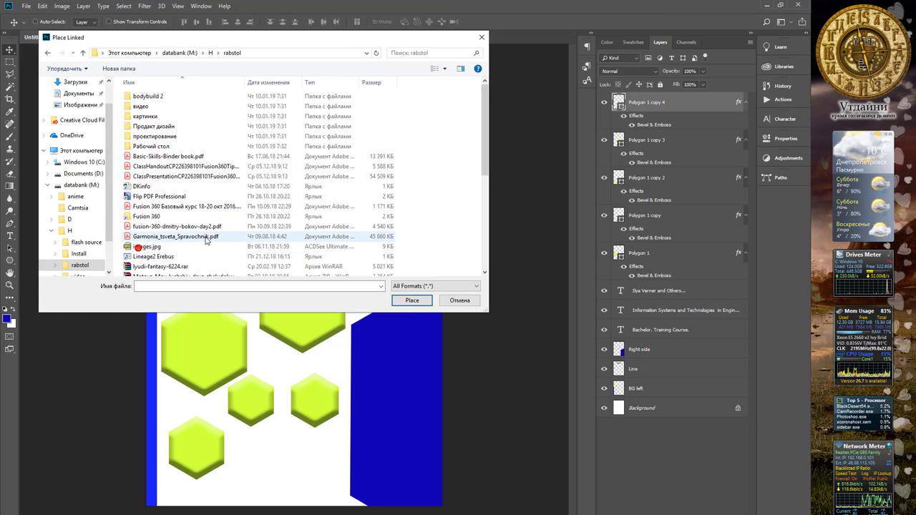
left_click(227, 246)
scroll(233, 242, "down", 2)
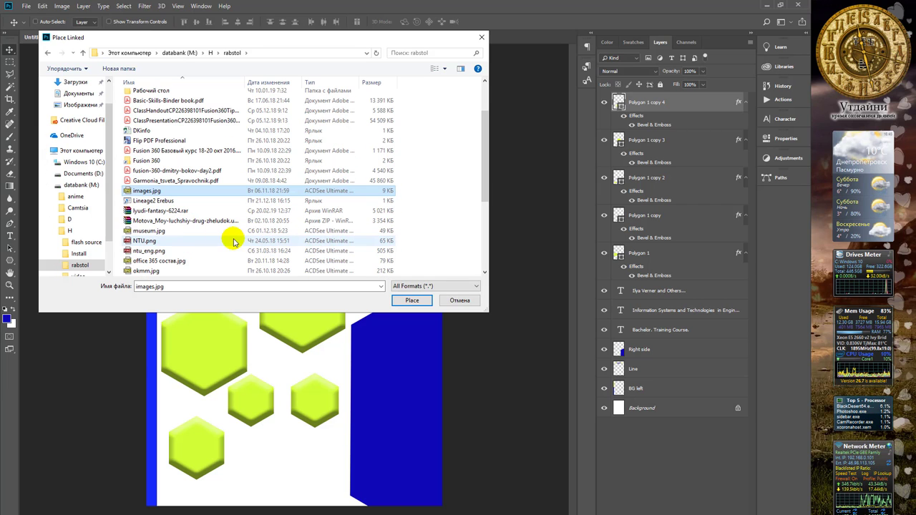
double_click(181, 250)
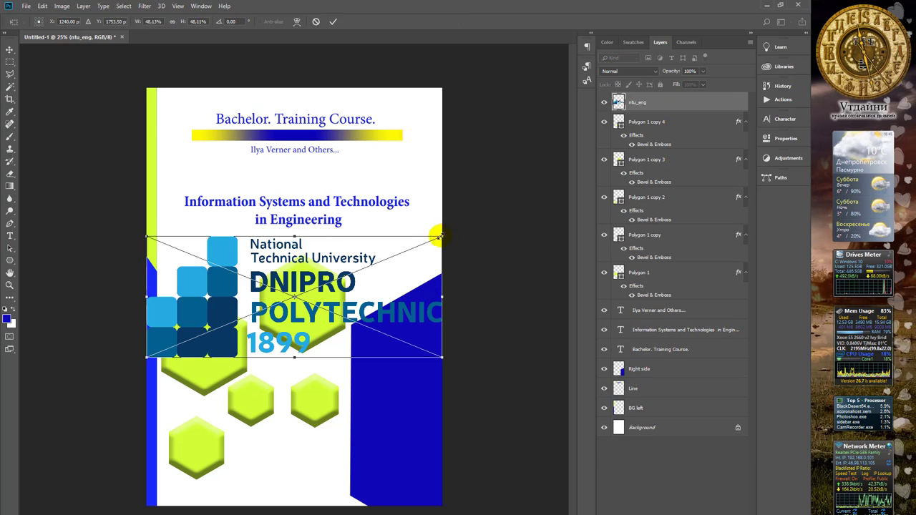
left_click_drag(442, 234, 257, 309)
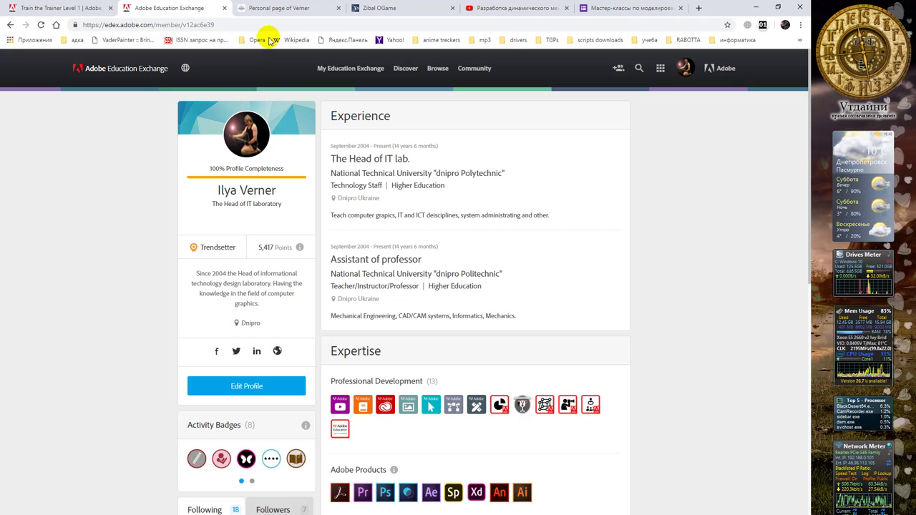
Go to google.com and copy the dark blue hi-tech engineering image from the search results.
left_click(266, 8)
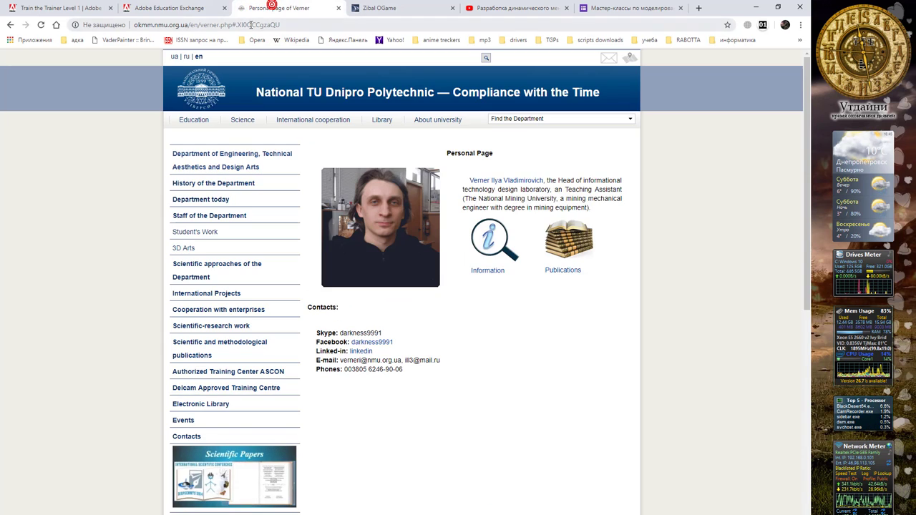
left_click(250, 25)
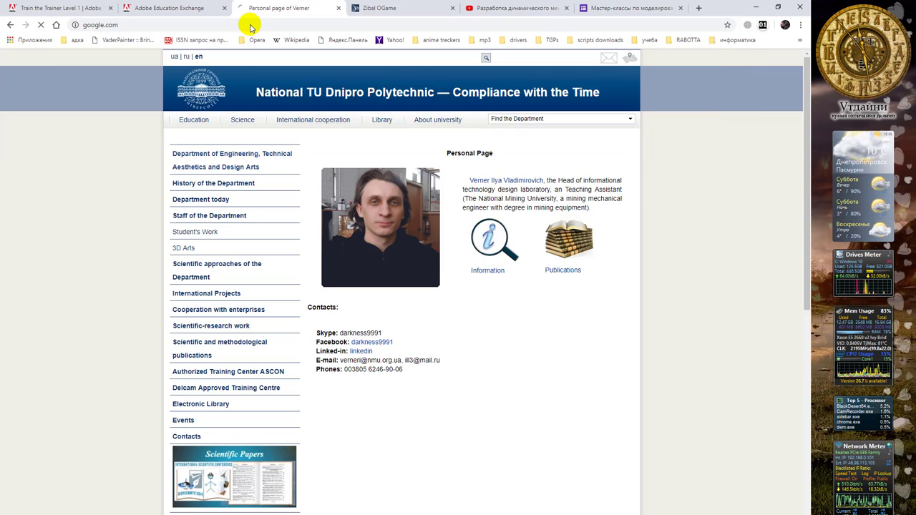
type("google.com")
key("Return")
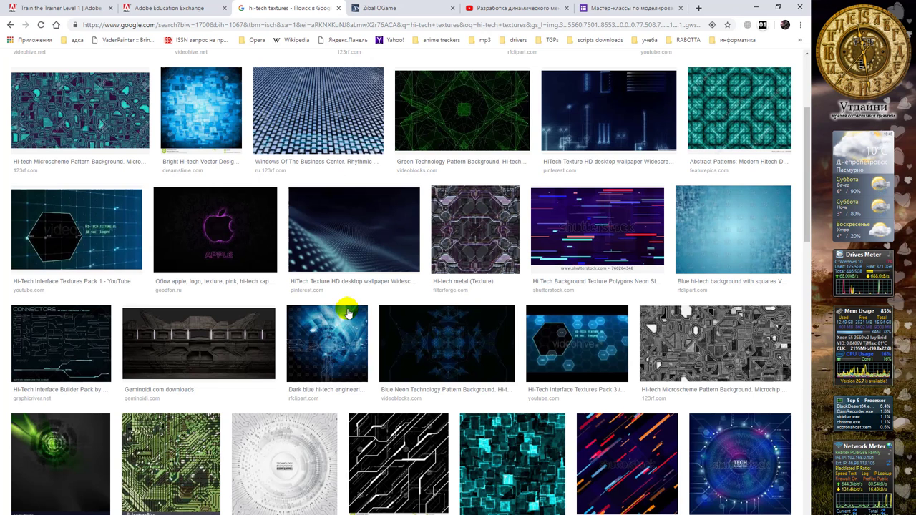
left_click(331, 327)
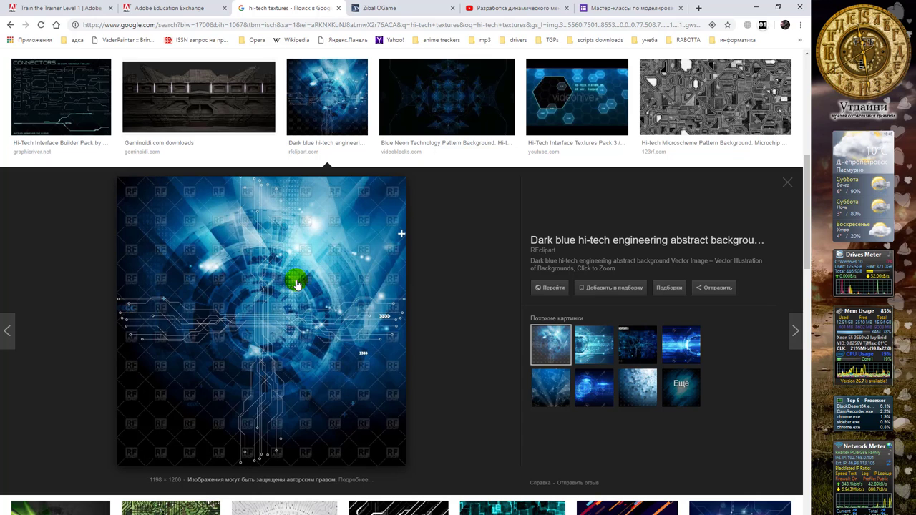
right_click(287, 279)
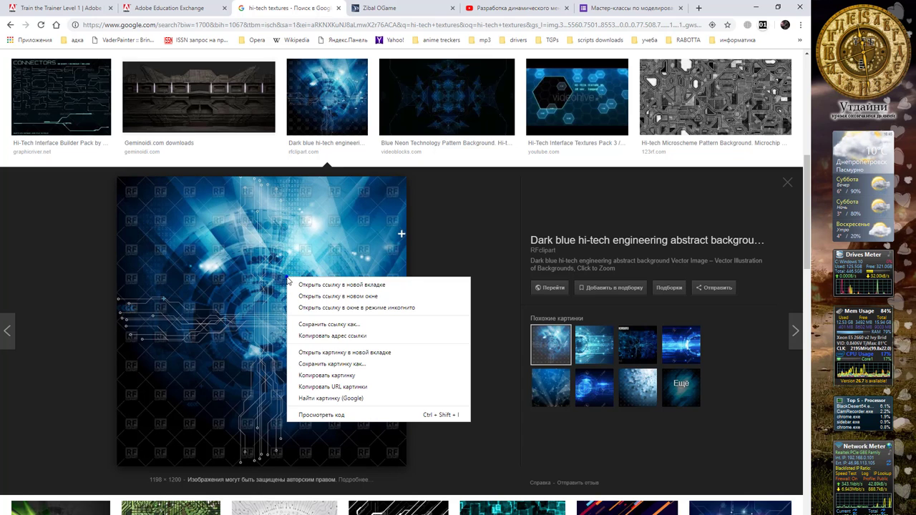
left_click(327, 375)
Paste the hi-tech image above Polygon 1 copy 3, clip it into the upper hexagon, and position it.
key("alt+Tab")
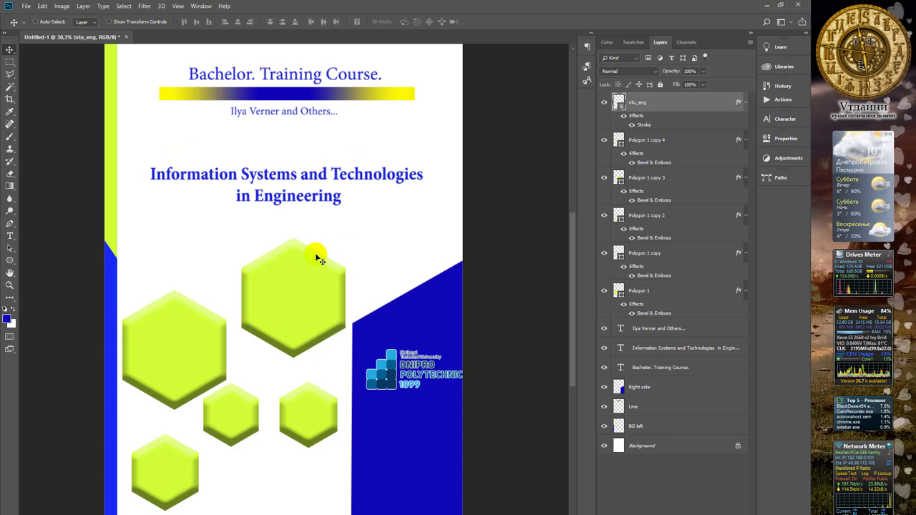
right_click(278, 294)
left_click(326, 299)
key("ctrl+v")
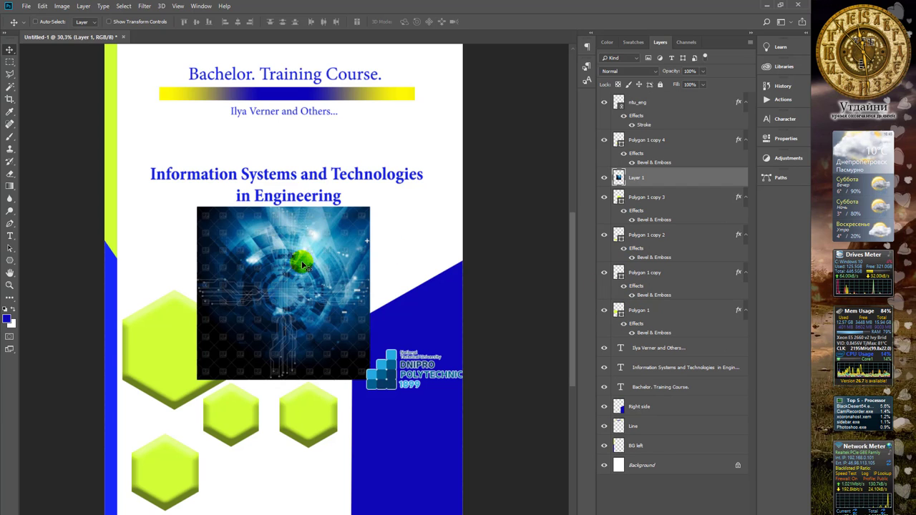
left_click_drag(293, 241, 304, 248)
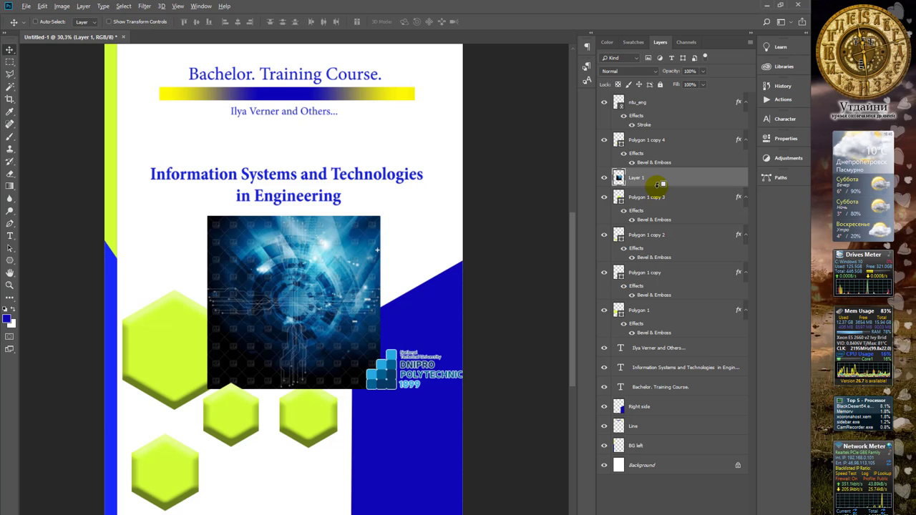
left_click(659, 183, "alt")
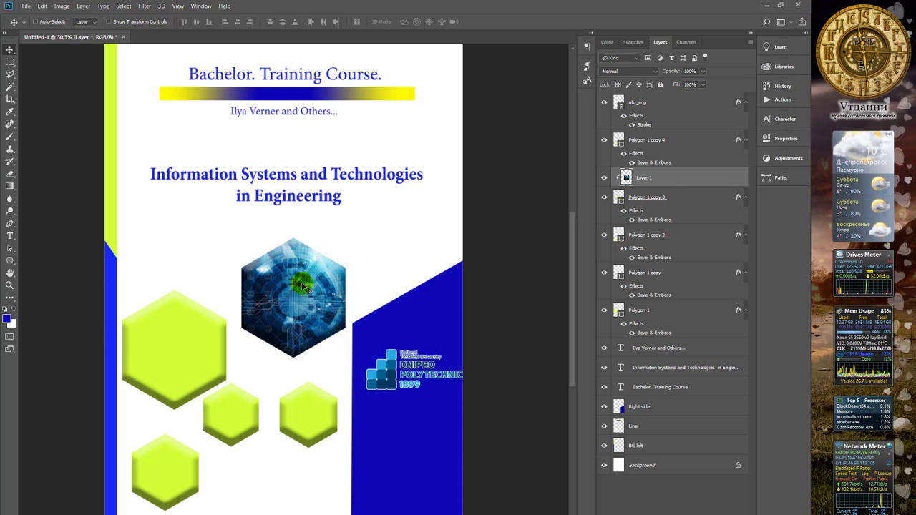
mouse_move(300, 272)
left_mouse_down()
mouse_move(309, 280)
mouse_move(286, 262)
mouse_move(304, 283)
left_mouse_up()
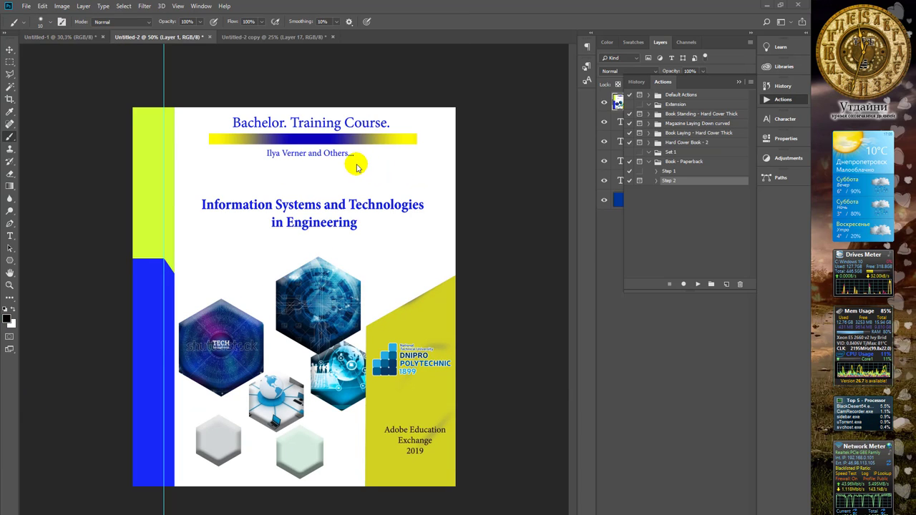
Collapse the Actions panel and switch to the Untitled-2 copy document holding the 3D paperback mockup.
left_click(739, 83)
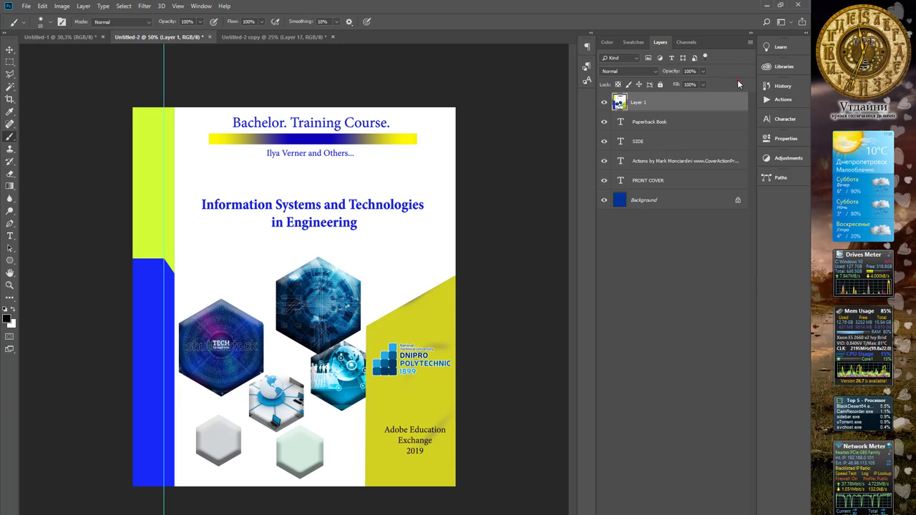
left_click(261, 36)
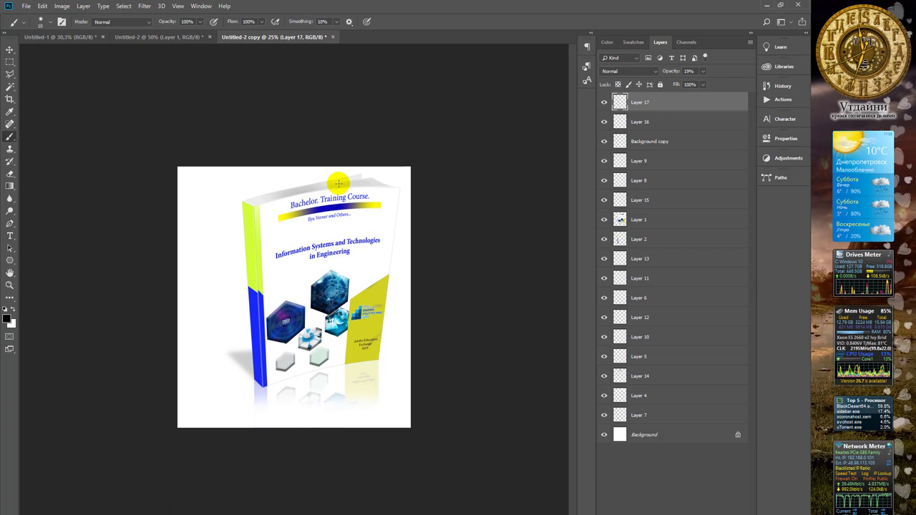